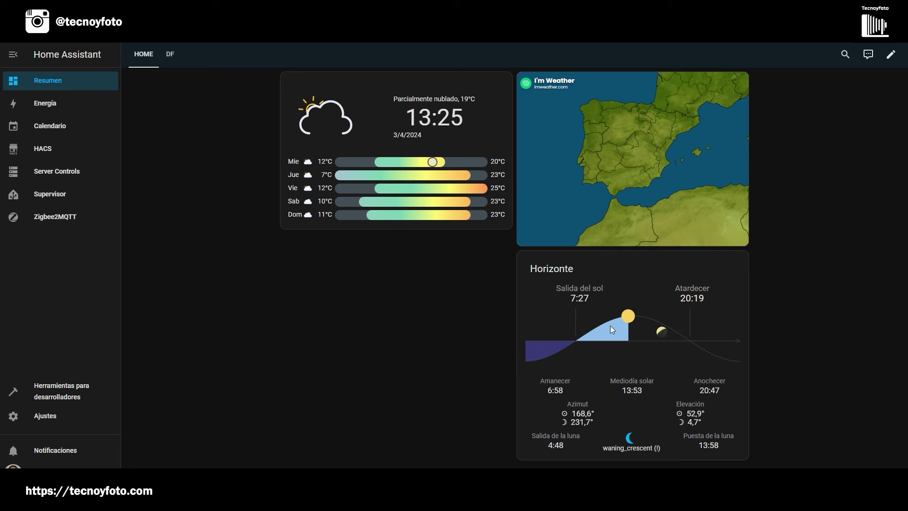
Step: Start a new view on the Casa dashboard and set its view type to Secciones (experimental)
{"action": "left_click", "coordinate": [893, 56]}
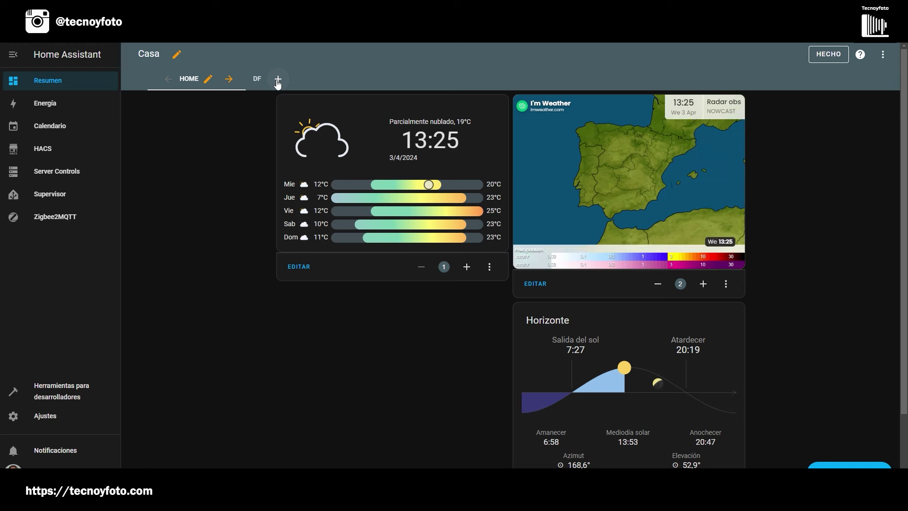
{"action": "left_click", "coordinate": [279, 80]}
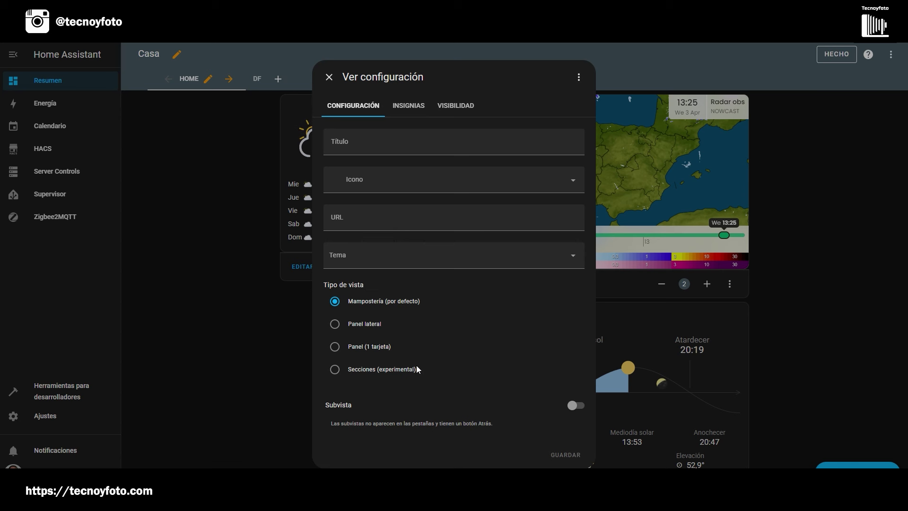
{"action": "left_click", "coordinate": [337, 374]}
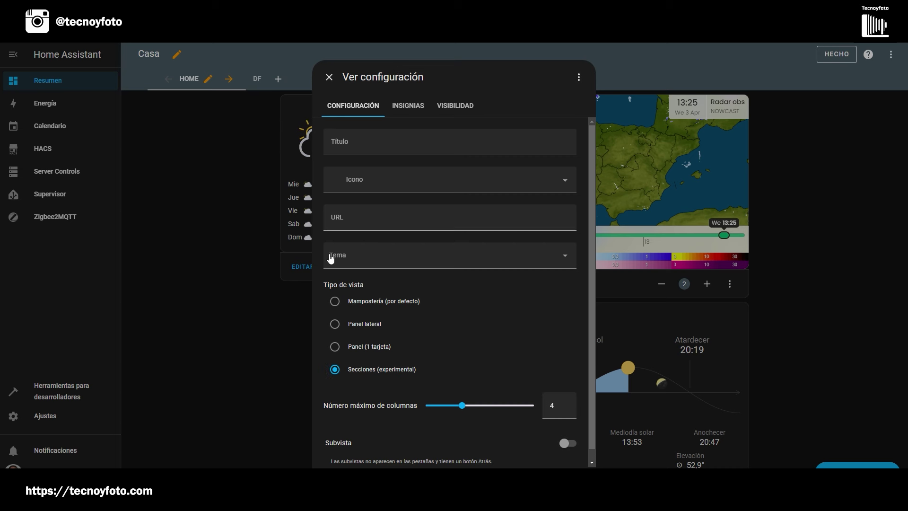
{"action": "triple_click", "coordinate": [313, 315]}
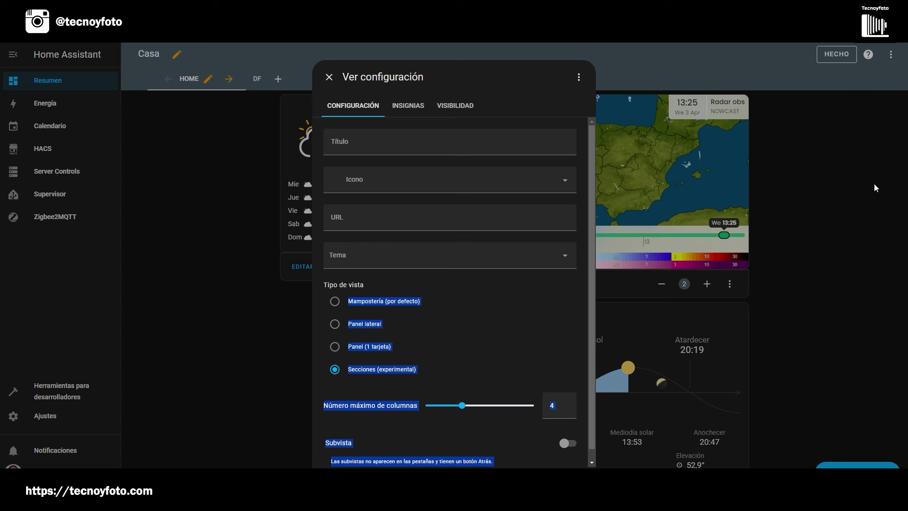
{"action": "left_click", "coordinate": [559, 375]}
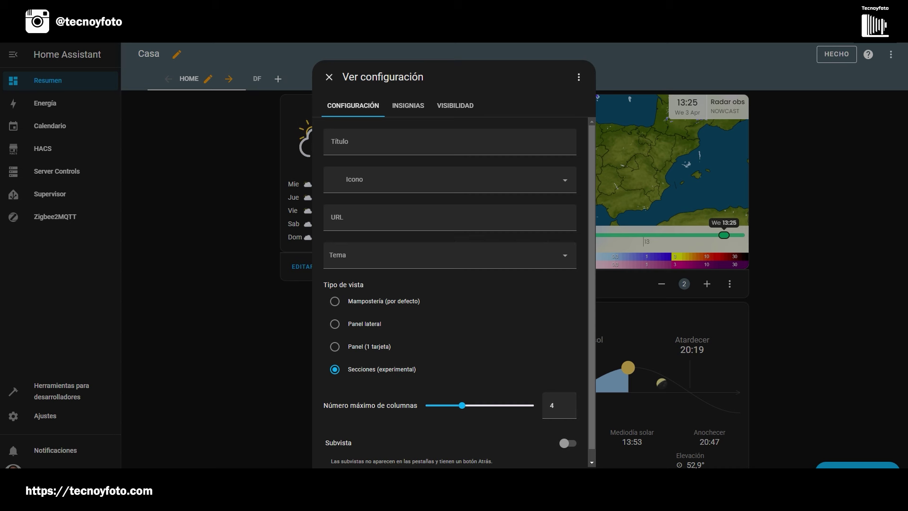
Step: Title the new view Video, give it the mdi:air-filter icon, and save it
{"action": "left_click", "coordinate": [347, 145]}
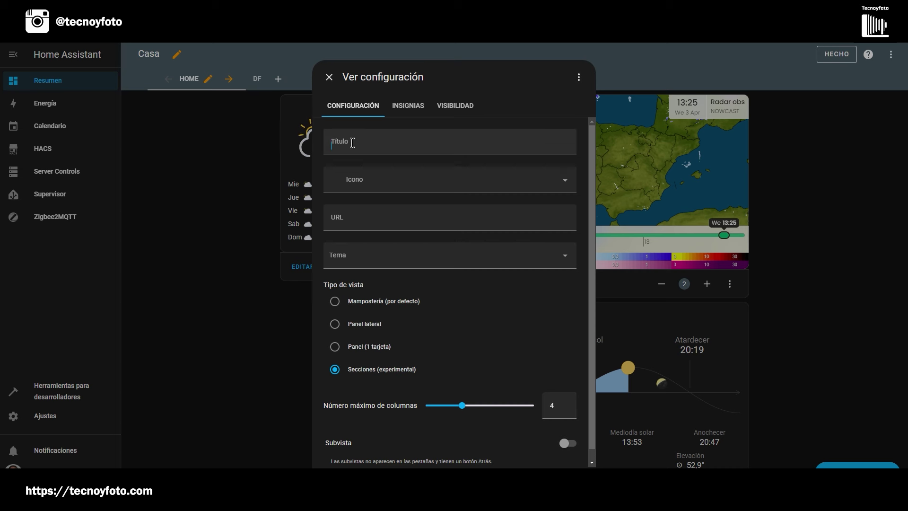
{"action": "type", "text": "Video"}
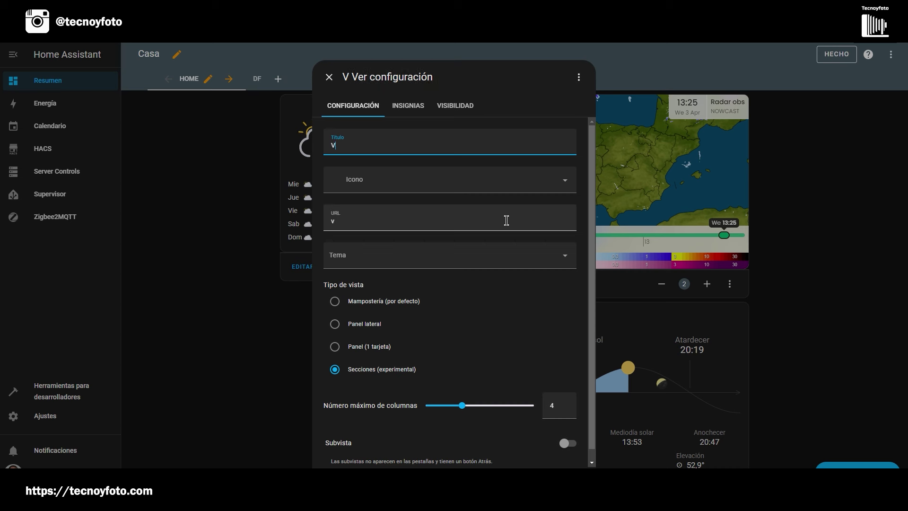
{"action": "left_click", "coordinate": [371, 179]}
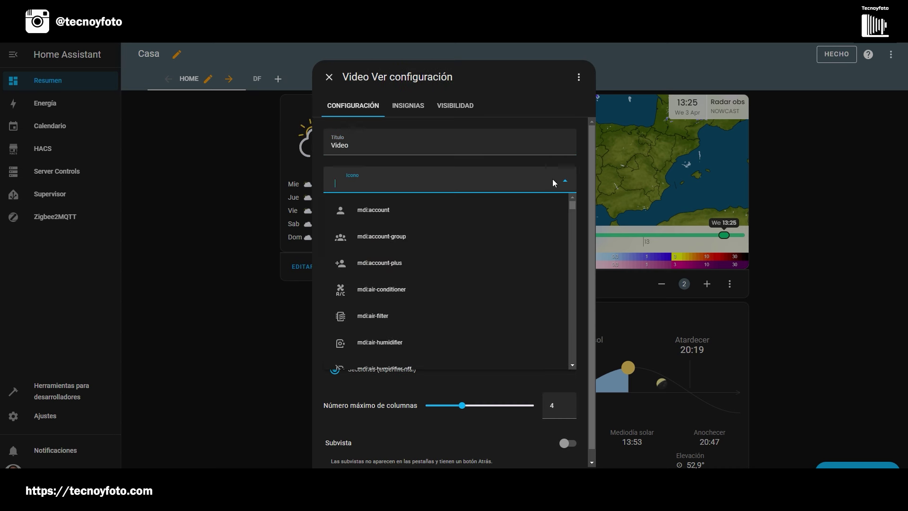
{"action": "left_click", "coordinate": [368, 323]}
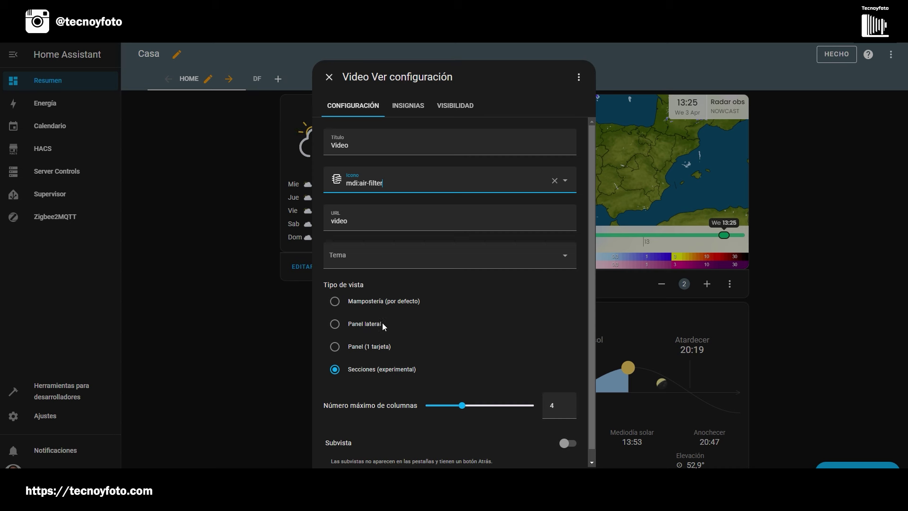
{"action": "left_click", "coordinate": [439, 259]}
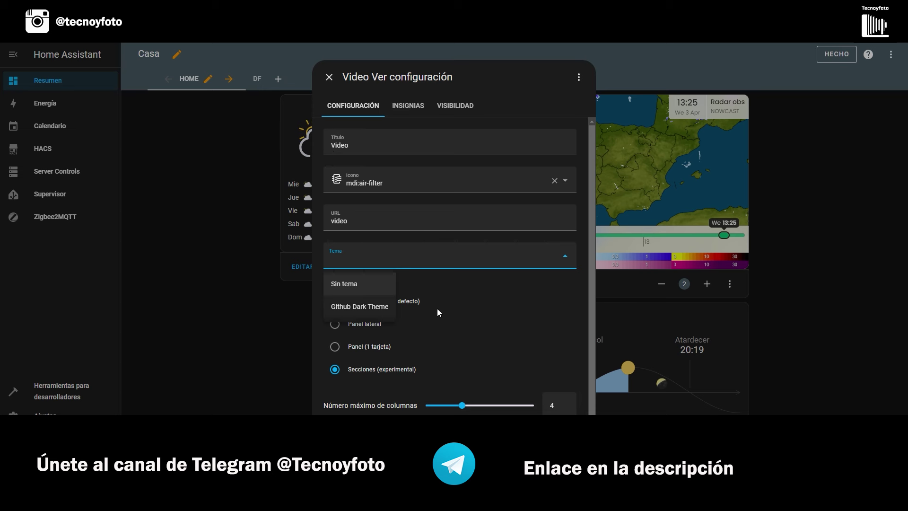
{"action": "left_click", "coordinate": [496, 305]}
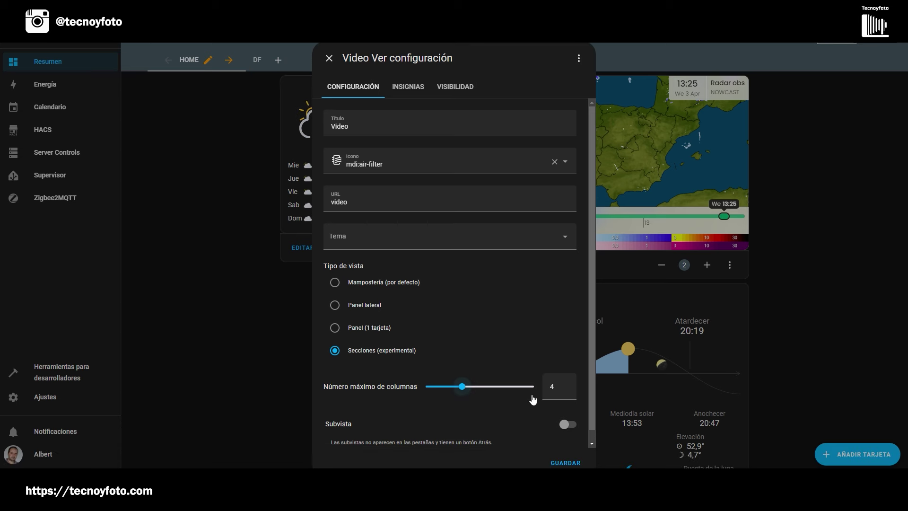
{"action": "left_click", "coordinate": [565, 462]}
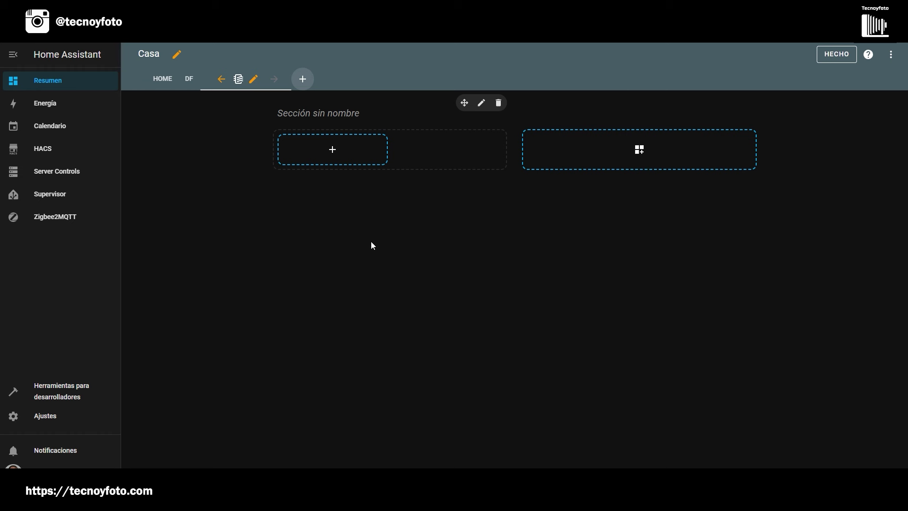
Step: Add the suggested Mosaico card for Sun Próximo amanecer to the first section
{"action": "left_click", "coordinate": [323, 150]}
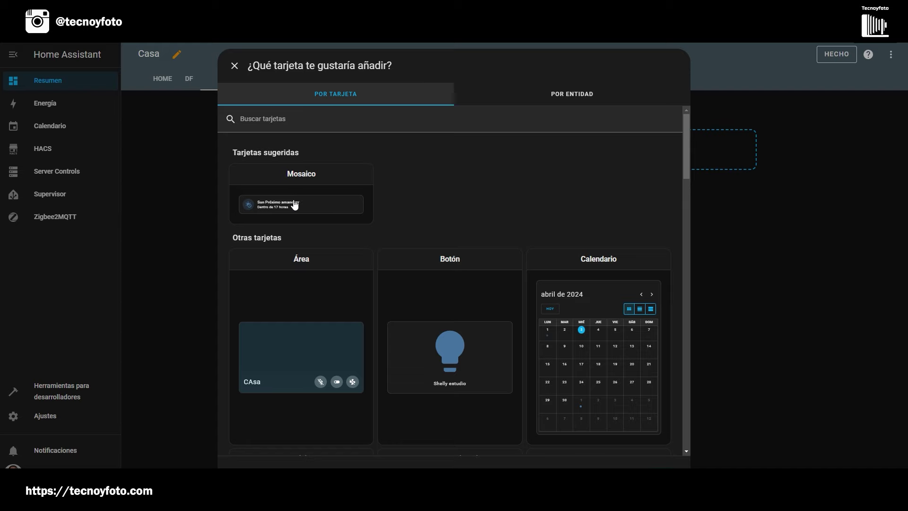
{"action": "key", "text": "Escape"}
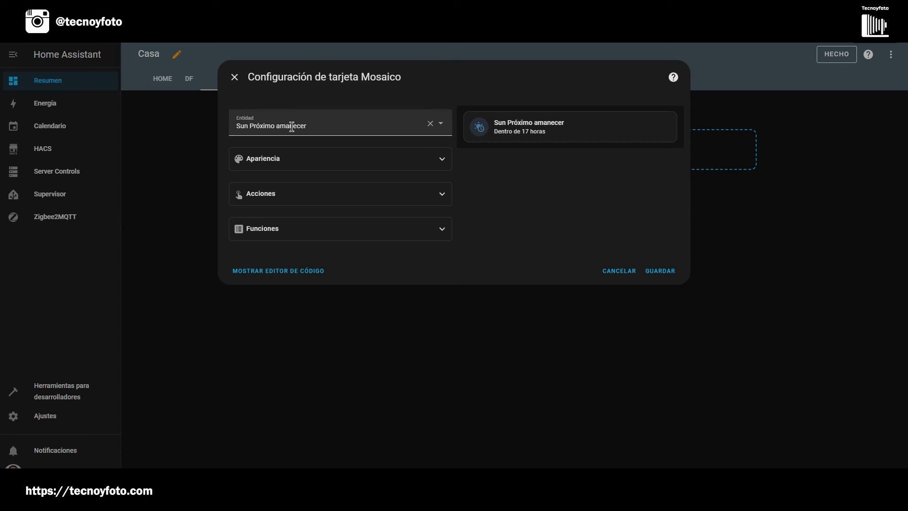
{"action": "left_click", "coordinate": [661, 271]}
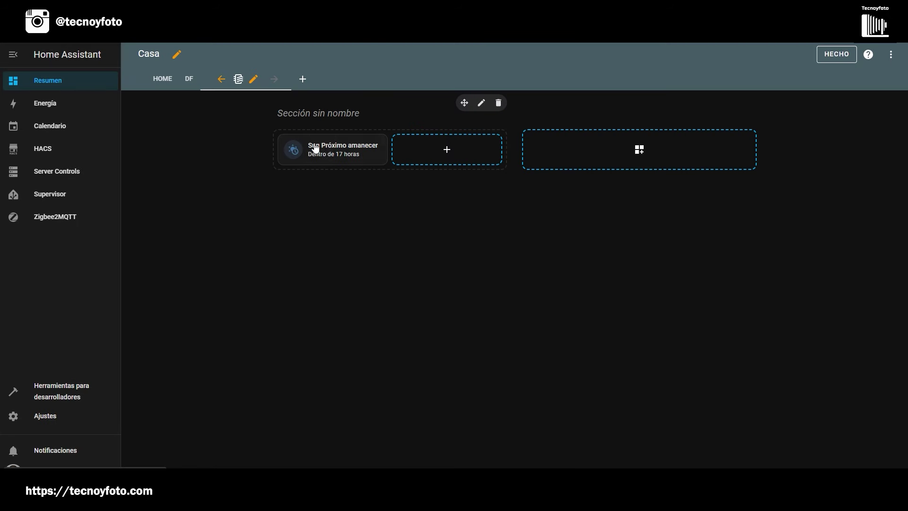
Step: Add a second Mosaico card to the first section, with the Shelly estudio light as its entity
{"action": "left_click", "coordinate": [436, 154]}
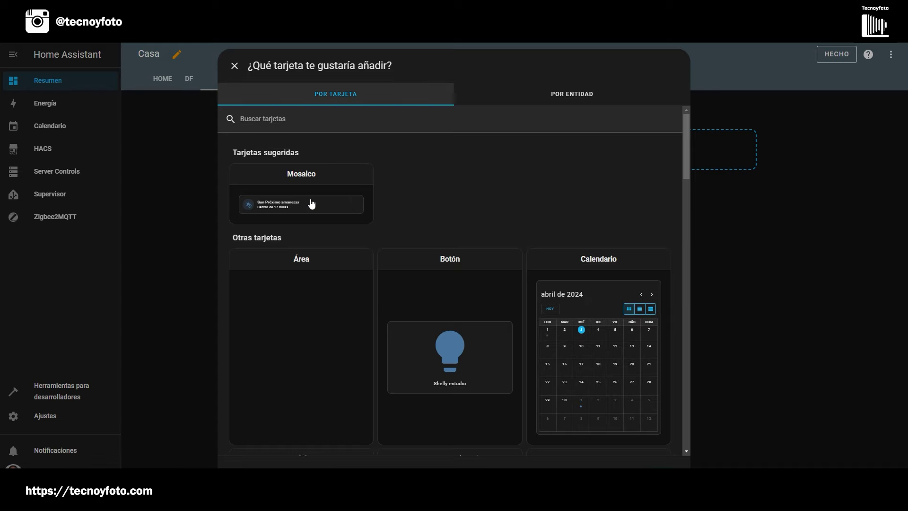
{"action": "left_click", "coordinate": [311, 203]}
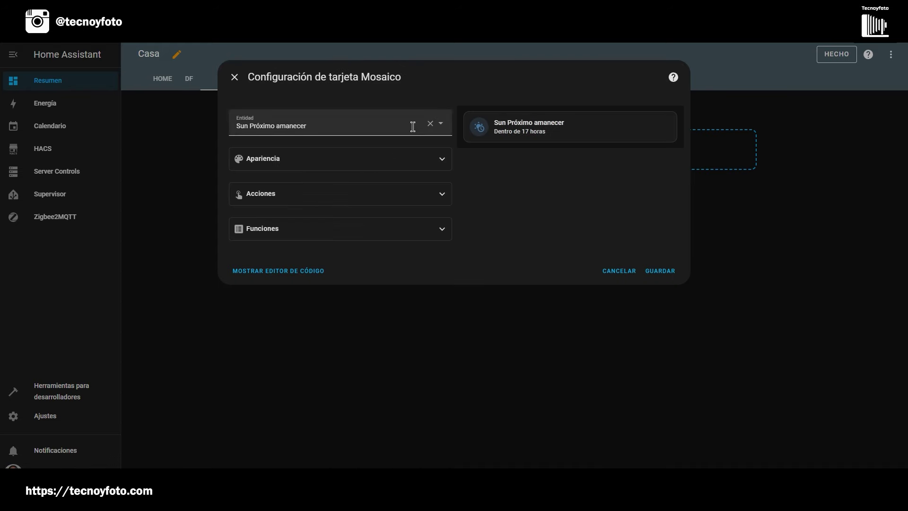
{"action": "left_click", "coordinate": [439, 124]}
{"action": "scroll", "coordinate": [348, 235], "scroll_direction": "down", "scroll_amount": 5}
{"action": "scroll", "coordinate": [347, 236], "scroll_direction": "down", "scroll_amount": 10}
{"action": "scroll", "coordinate": [347, 235], "scroll_direction": "down", "scroll_amount": 10}
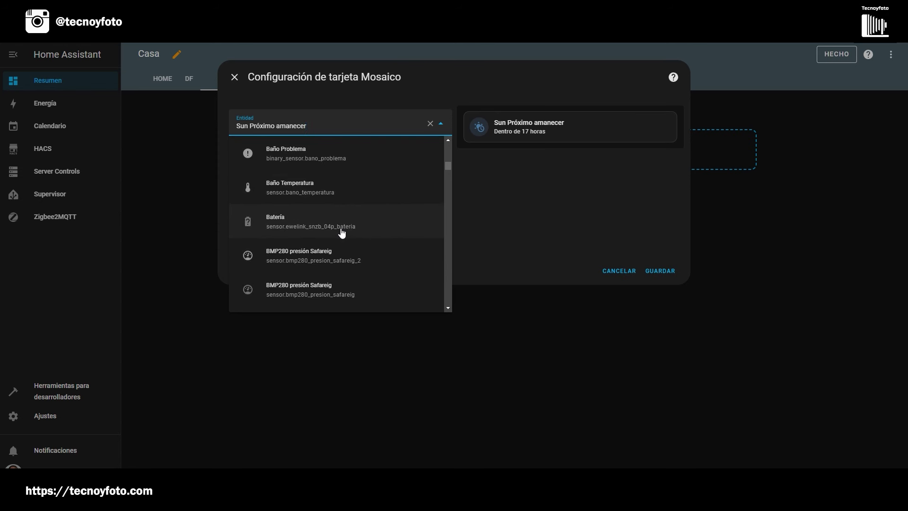
{"action": "scroll", "coordinate": [342, 232], "scroll_direction": "down", "scroll_amount": 10}
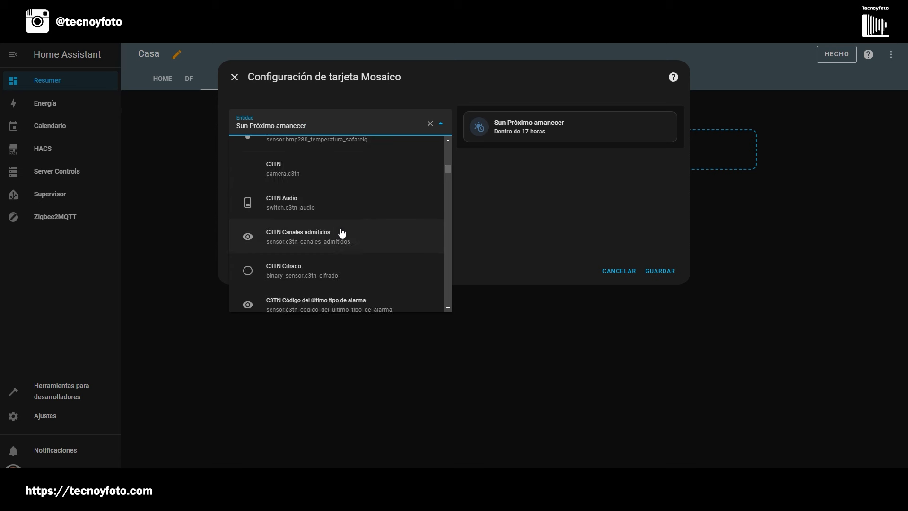
{"action": "scroll", "coordinate": [342, 233], "scroll_direction": "down", "scroll_amount": 2}
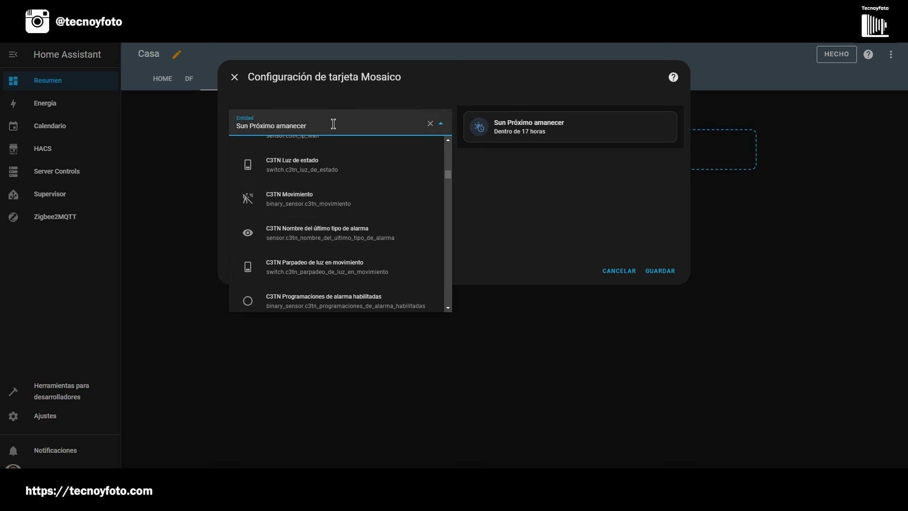
{"action": "left_click", "coordinate": [467, 145]}
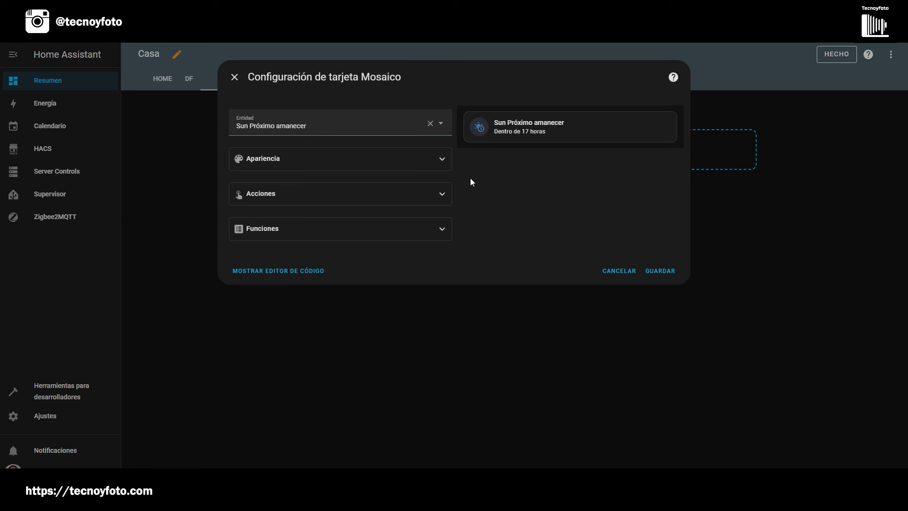
{"action": "left_click", "coordinate": [431, 123]}
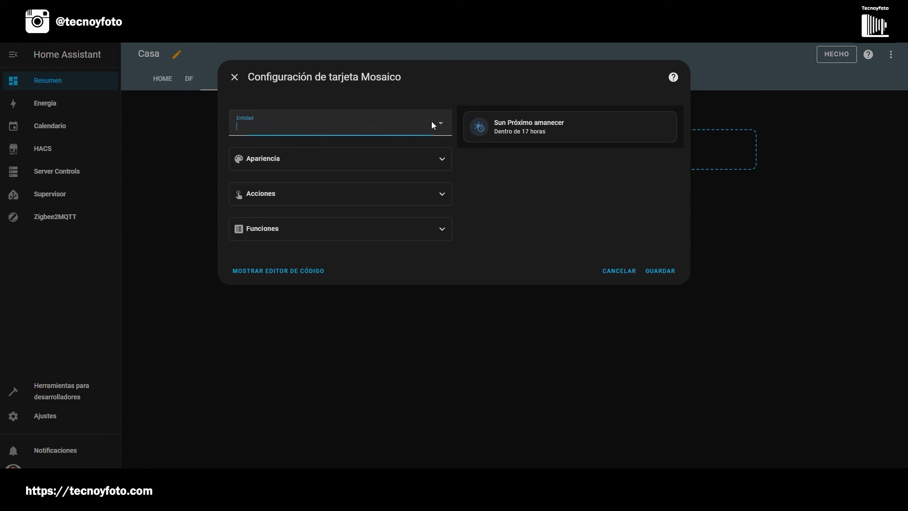
{"action": "left_click", "coordinate": [329, 128]}
{"action": "type", "text": "ligh"}
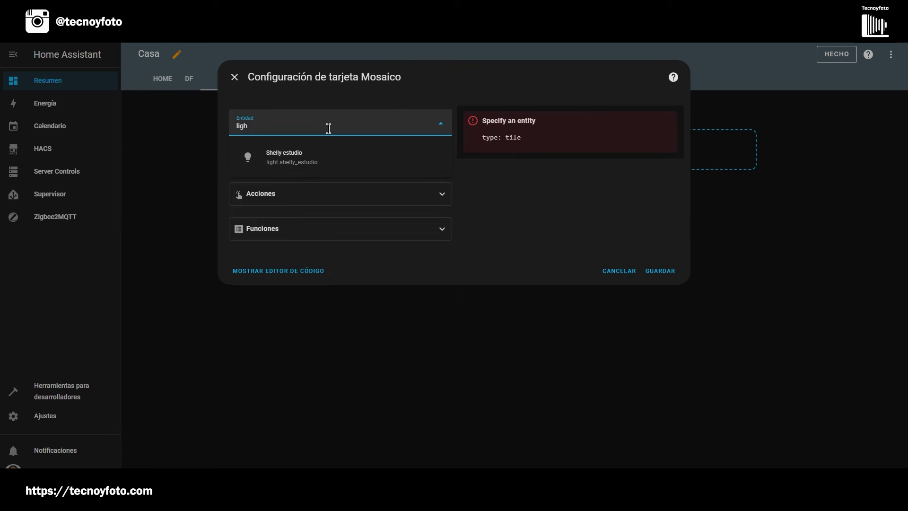
{"action": "left_click", "coordinate": [278, 158]}
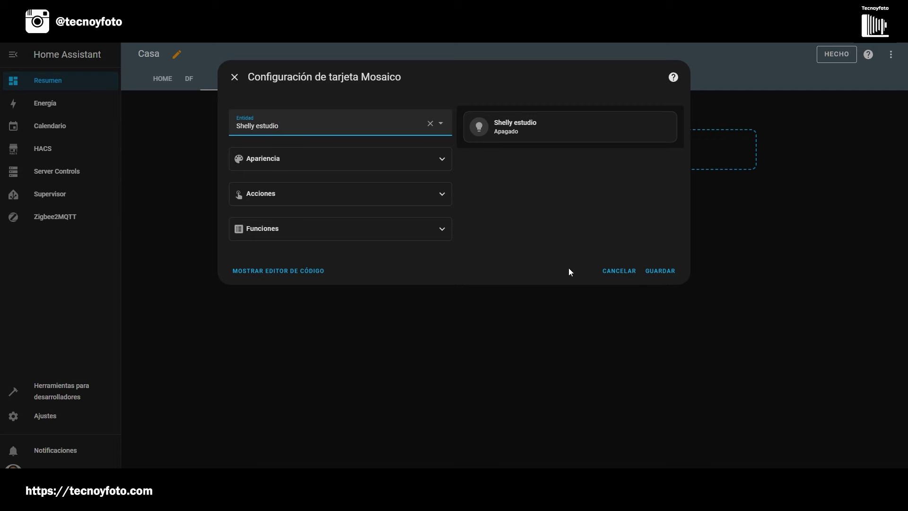
{"action": "left_click", "coordinate": [658, 271]}
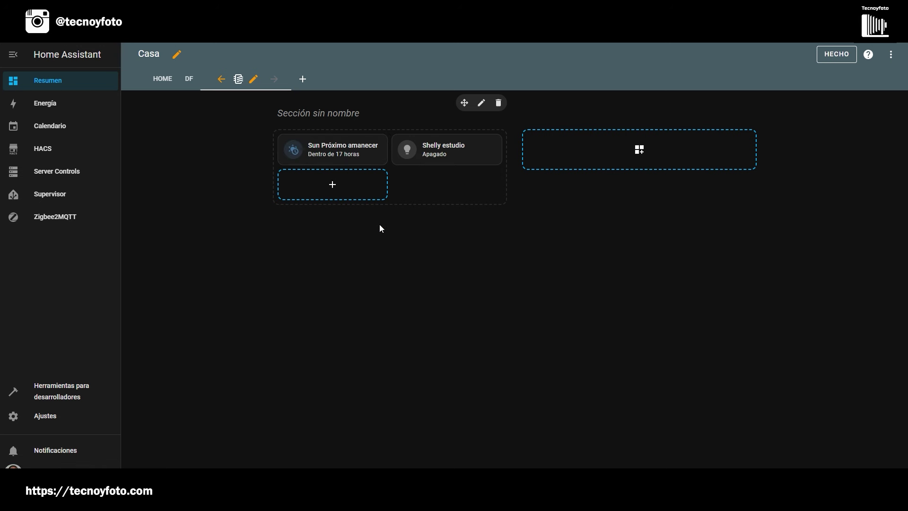
Step: Create a second section and start a Mosaico card in it with the entity Camarita Consumo hoy
{"action": "left_click", "coordinate": [641, 150]}
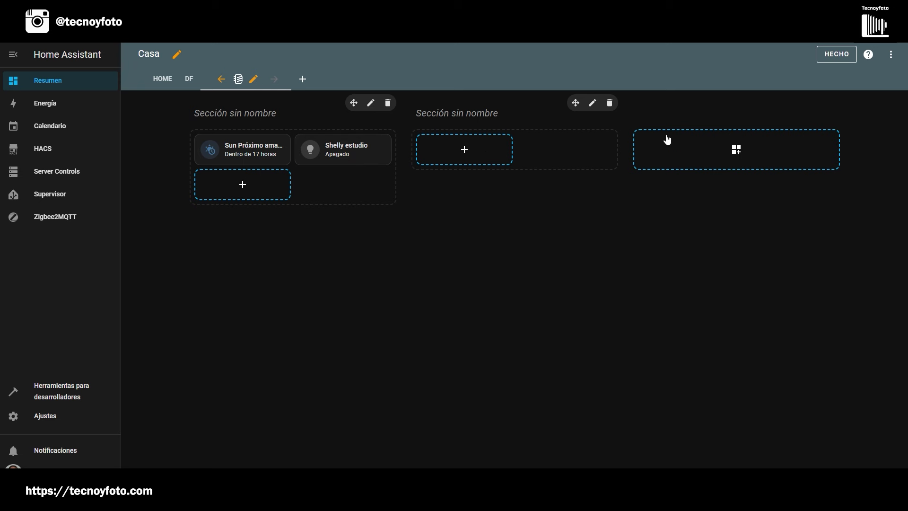
{"action": "left_click", "coordinate": [464, 152]}
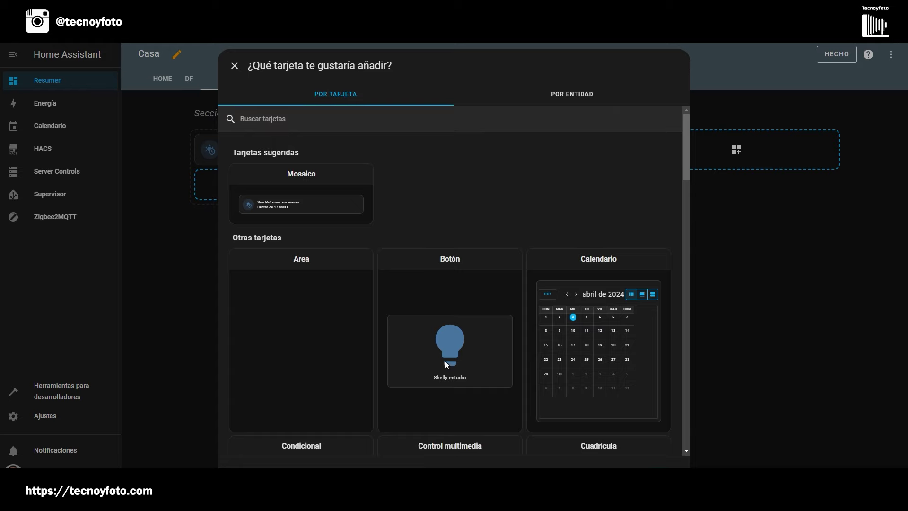
{"action": "left_click", "coordinate": [311, 205]}
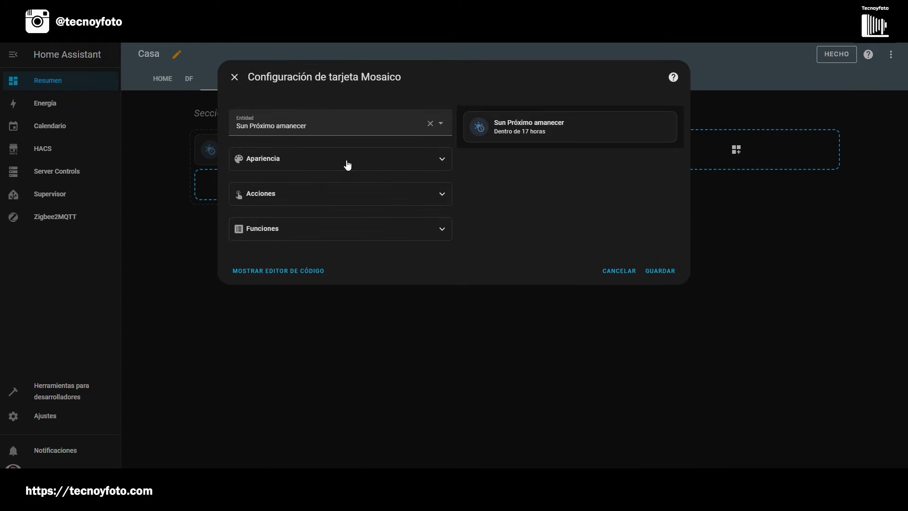
{"action": "left_click", "coordinate": [430, 124]}
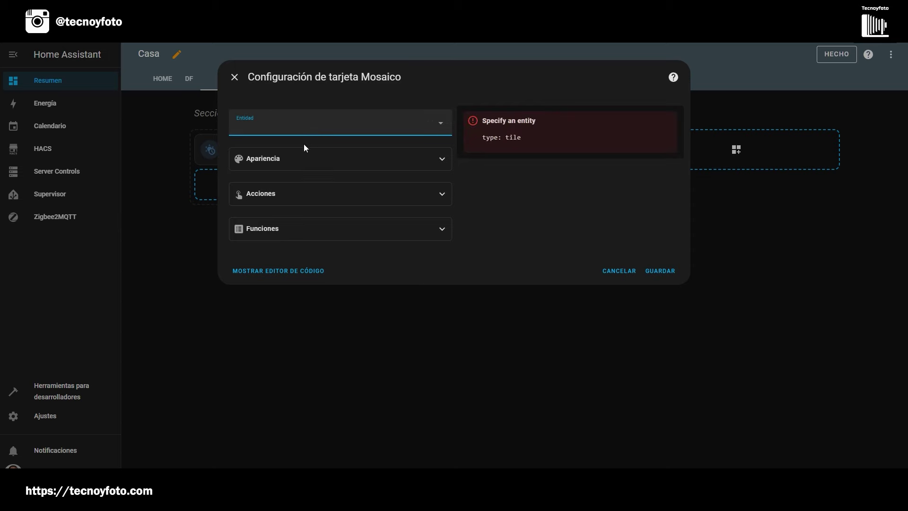
{"action": "left_click", "coordinate": [316, 127]}
{"action": "scroll", "coordinate": [339, 218], "scroll_direction": "down", "scroll_amount": 10}
{"action": "scroll", "coordinate": [339, 220], "scroll_direction": "down", "scroll_amount": 3}
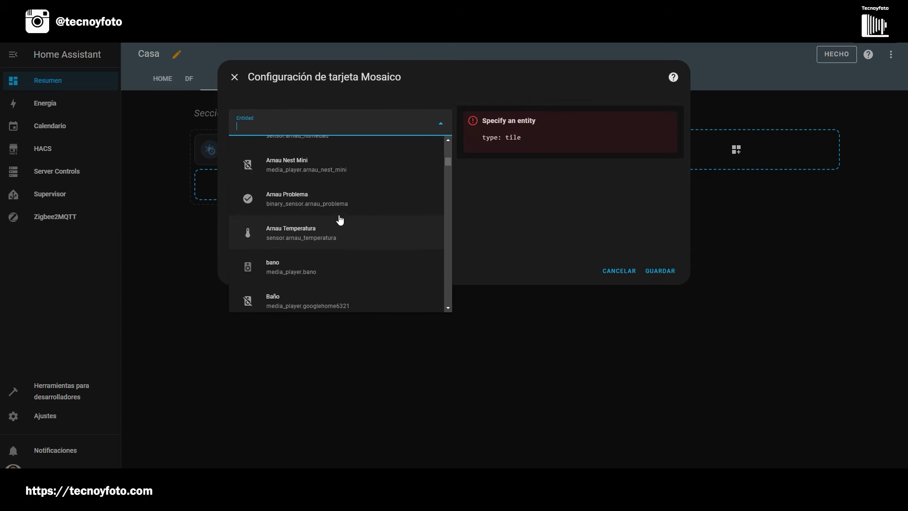
{"action": "scroll", "coordinate": [340, 219], "scroll_direction": "down", "scroll_amount": 10}
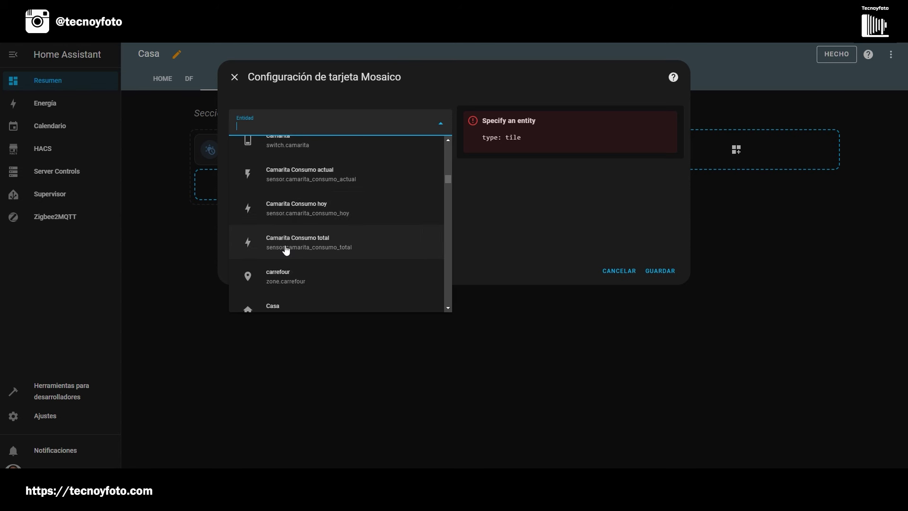
{"action": "left_click", "coordinate": [305, 209]}
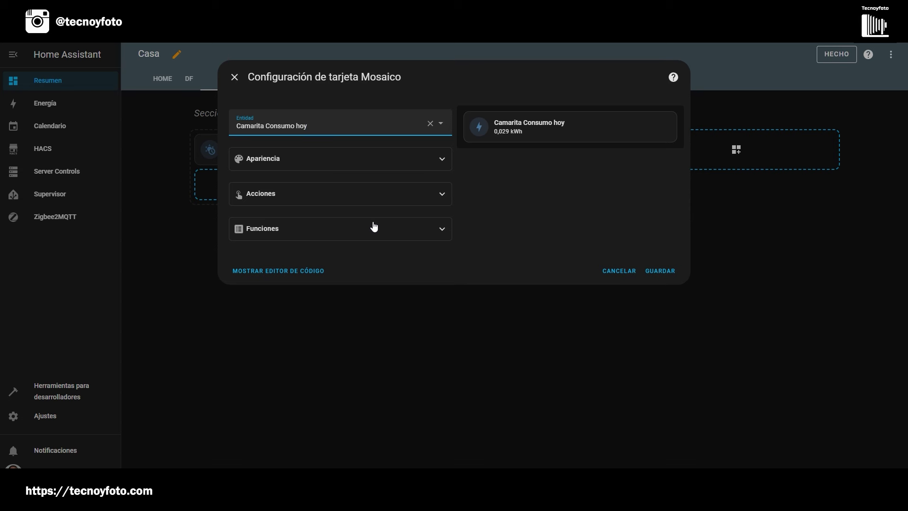
Step: Examine the Camarita Consumo hoy card's appearance options and its list of available icons
{"action": "left_click", "coordinate": [443, 164]}
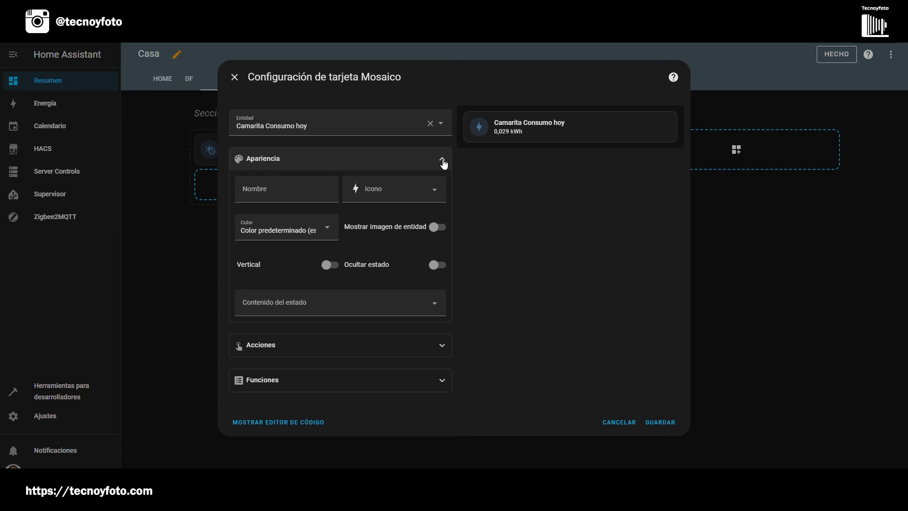
{"action": "left_click", "coordinate": [434, 192]}
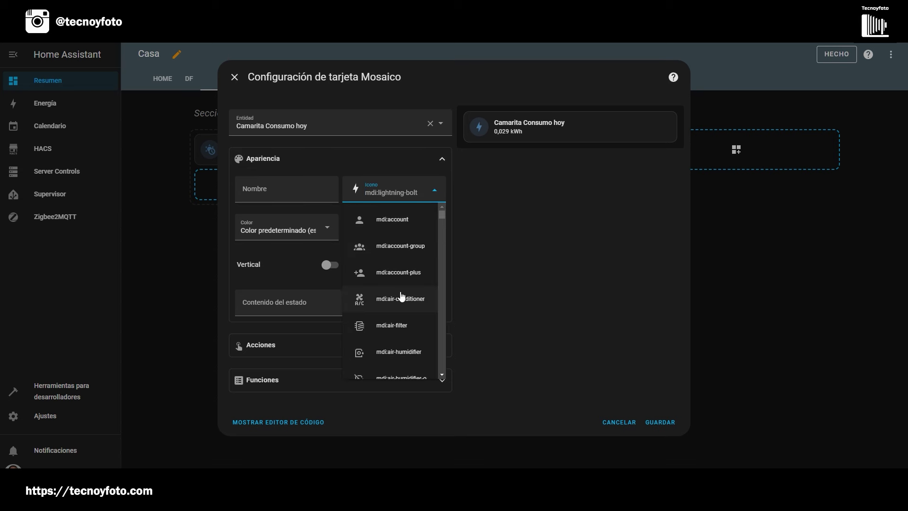
{"action": "key", "text": "Escape"}
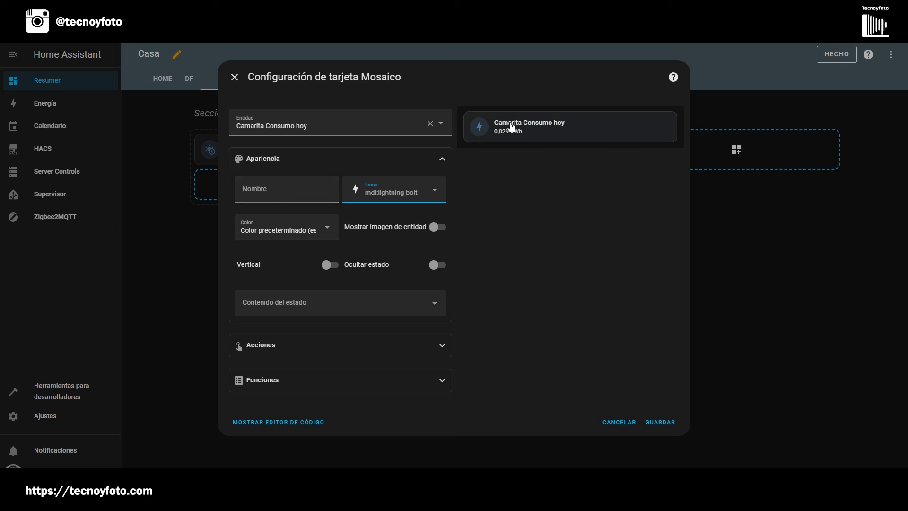
Step: Try the custom name Camarita on the Camarita Consumo hoy card and clear the name again
{"action": "left_click", "coordinate": [261, 188]}
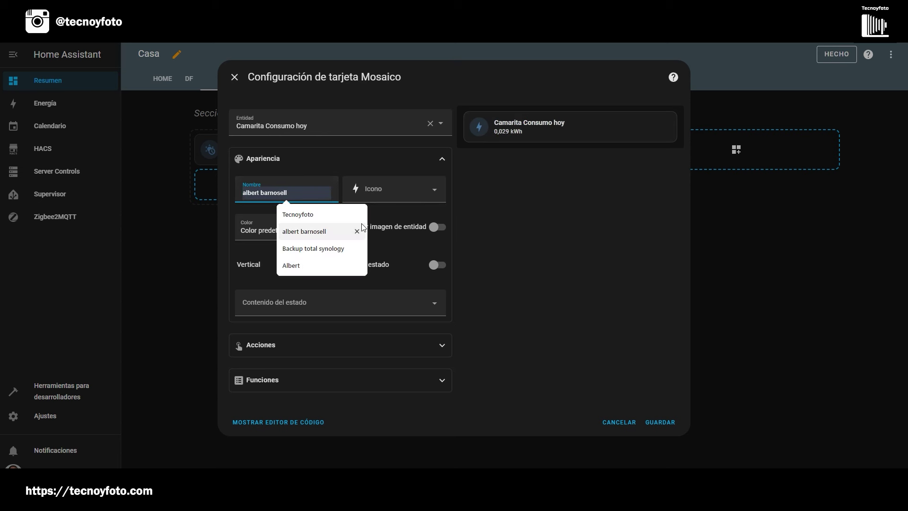
{"action": "type", "text": "Camir"}
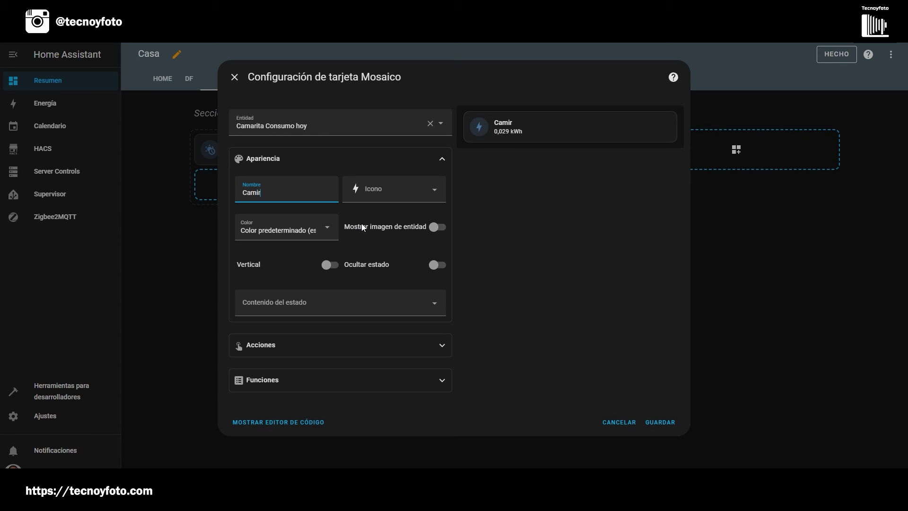
{"action": "key", "text": "BackSpace"}
{"action": "type", "text": "marita"}
{"action": "double_click", "coordinate": [283, 194]}
{"action": "key", "text": "BackSpace"}
Step: Set the colour of the Camarita Consumo hoy card to Rojo
{"action": "left_click", "coordinate": [324, 228]}
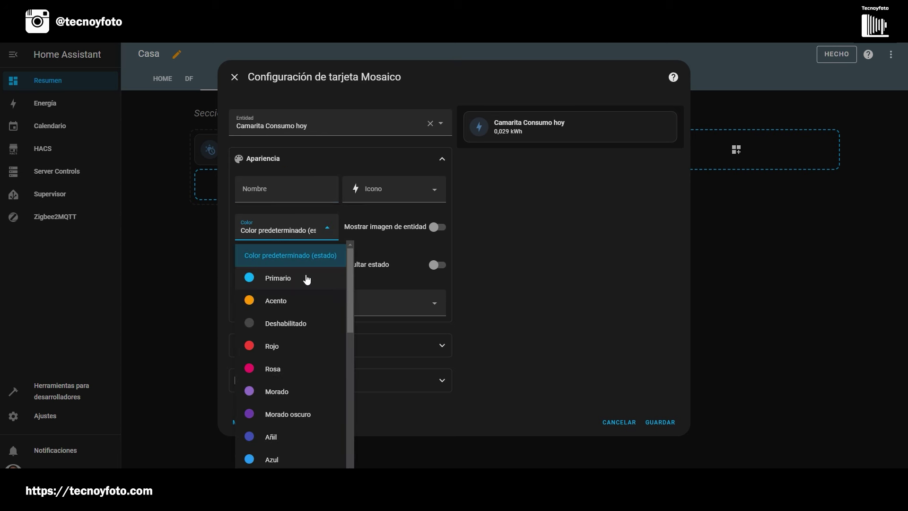
{"action": "left_click", "coordinate": [272, 348]}
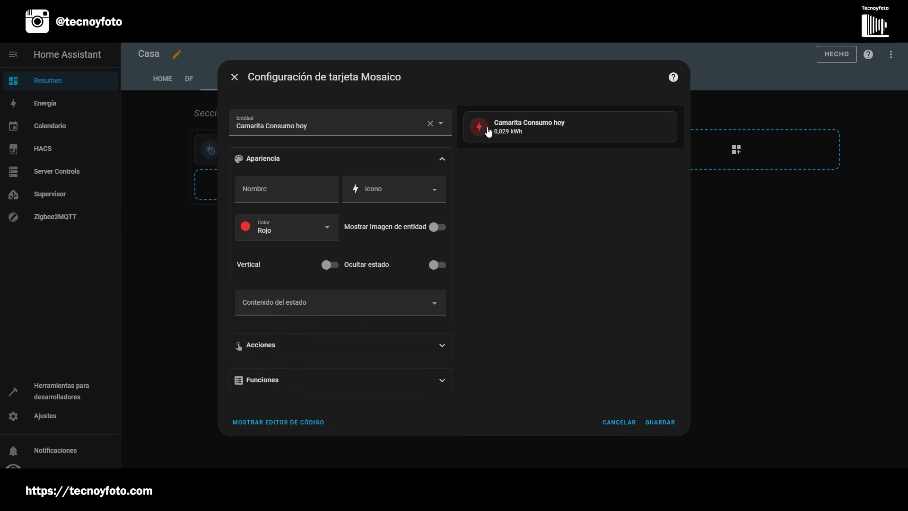
Step: Try the Vertical and Ocultar estado options on the card and turn both off again
{"action": "left_click", "coordinate": [330, 268]}
{"action": "left_click", "coordinate": [329, 268]}
{"action": "left_click", "coordinate": [436, 266]}
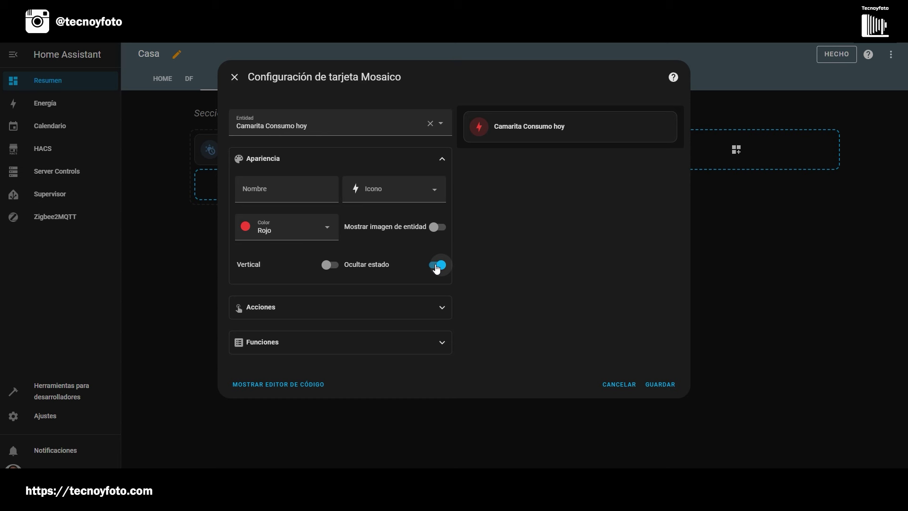
{"action": "left_click", "coordinate": [440, 267]}
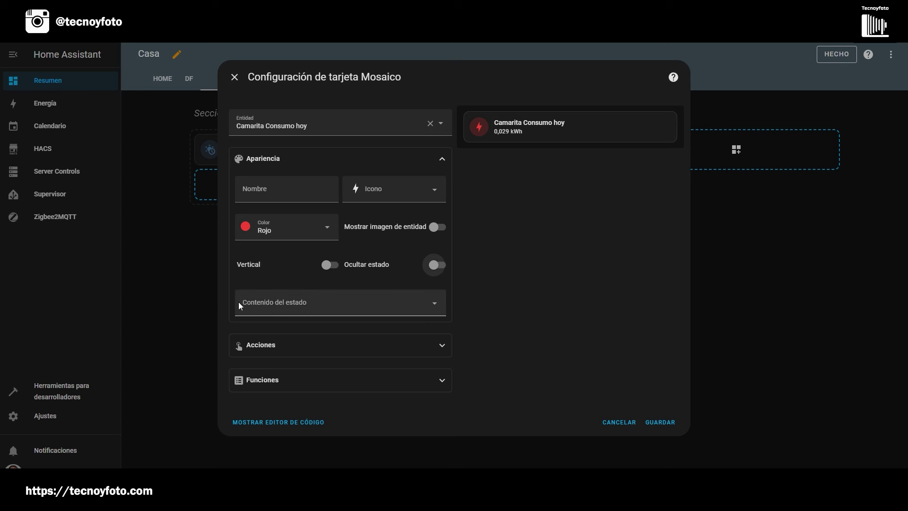
Step: Set the card's state content to Estado and open the entity's details from the preview
{"action": "left_click", "coordinate": [434, 306]}
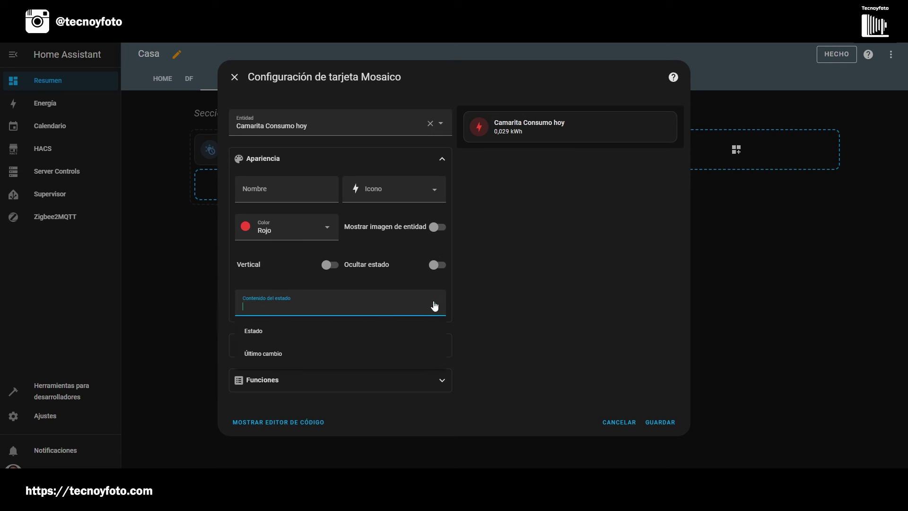
{"action": "left_click", "coordinate": [263, 338]}
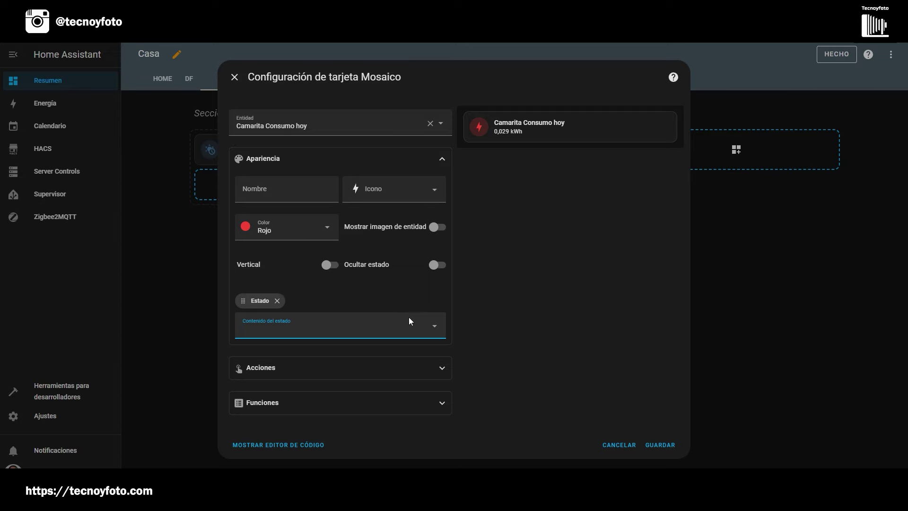
{"action": "left_click", "coordinate": [527, 125]}
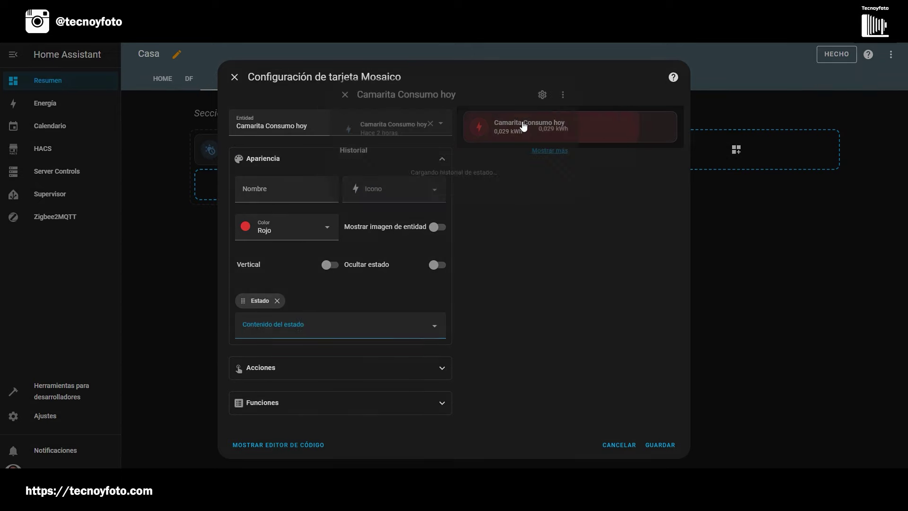
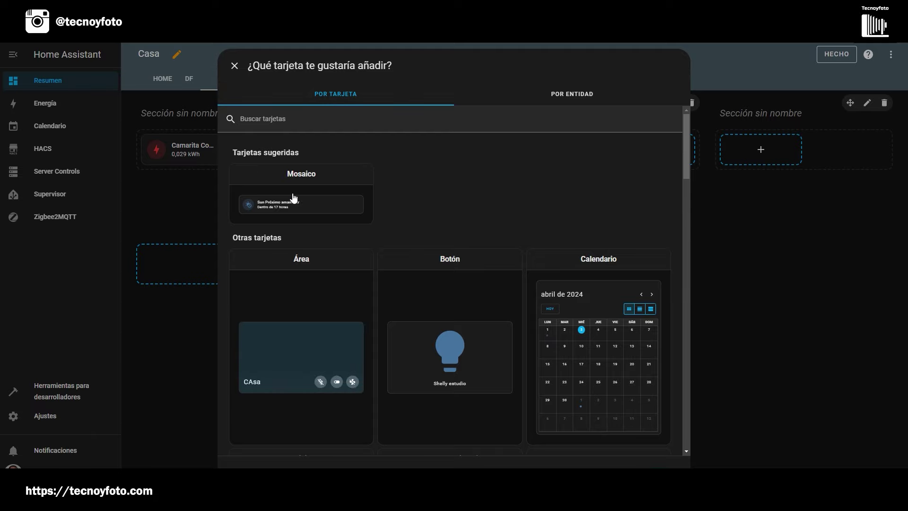
Step: Add a Mosaico card with the entity Agua del lavaplatos en litros to the empty fourth section
{"action": "left_click", "coordinate": [337, 127]}
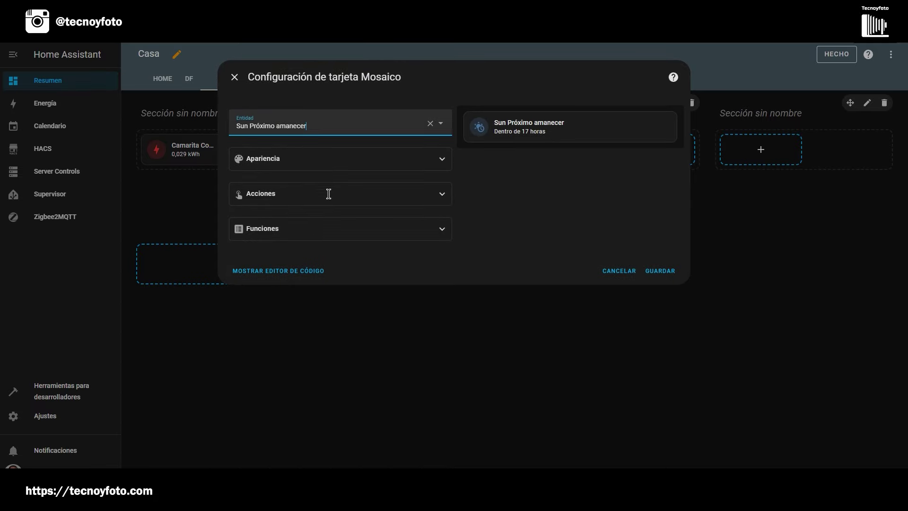
{"action": "scroll", "coordinate": [343, 251], "scroll_direction": "down", "scroll_amount": 3}
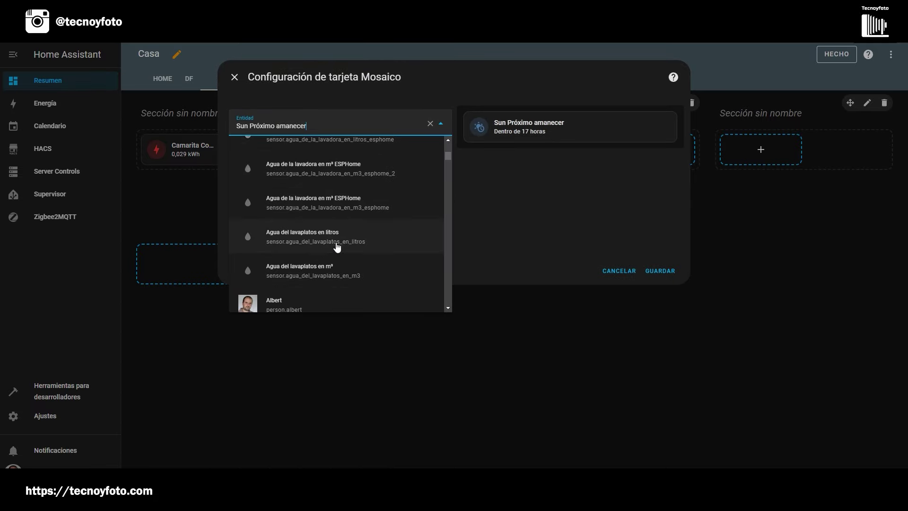
{"action": "left_click", "coordinate": [310, 242]}
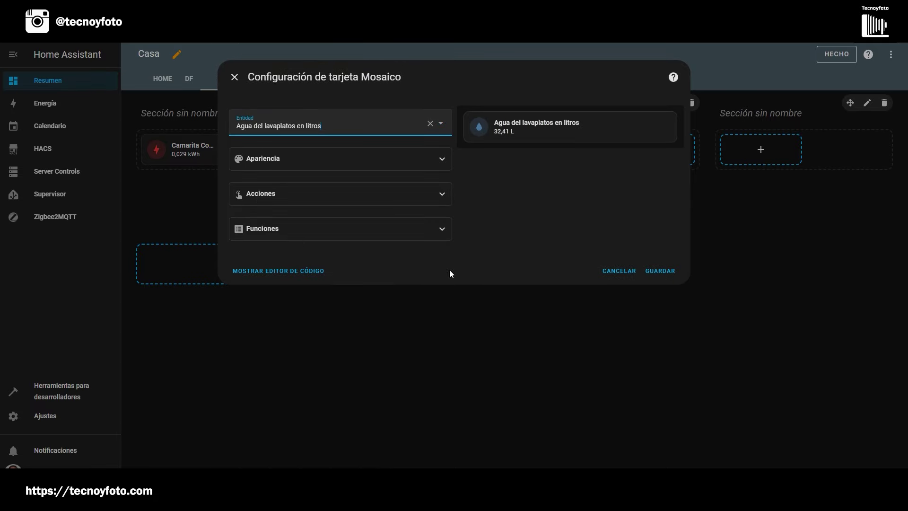
{"action": "left_click", "coordinate": [655, 270]}
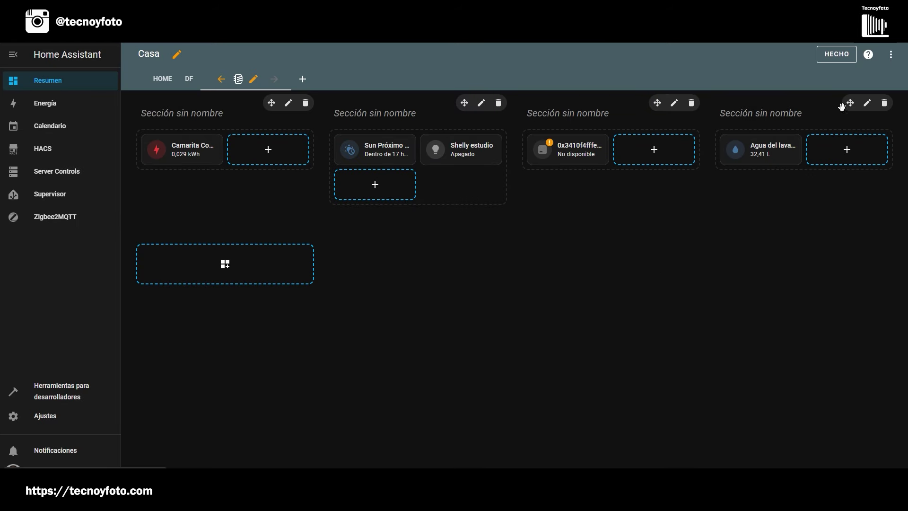
Step: Reorder the sections so the Agua del lavaplatos section sits third, directly after the Sun Próximo amanecer section
{"action": "left_click_drag", "start_coordinate": [850, 102], "coordinate": [389, 121]}
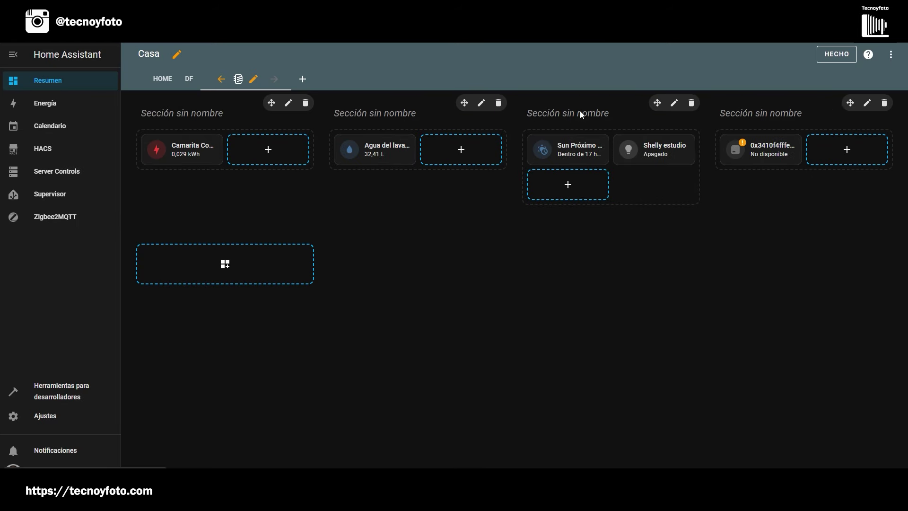
{"action": "left_click_drag", "start_coordinate": [652, 101], "coordinate": [384, 117]}
Step: Look at the card layout of the HOME view for comparison and return to the sections view
{"action": "left_click", "coordinate": [163, 78]}
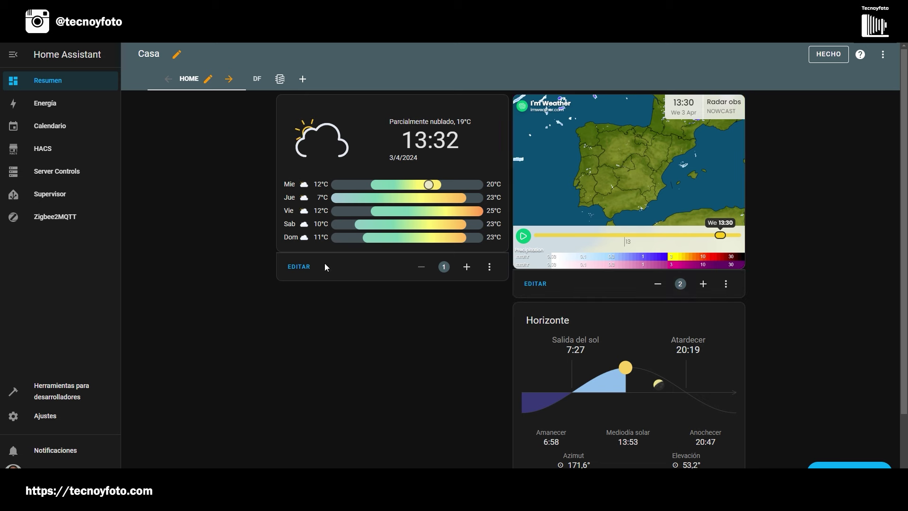
{"action": "left_click", "coordinate": [280, 78]}
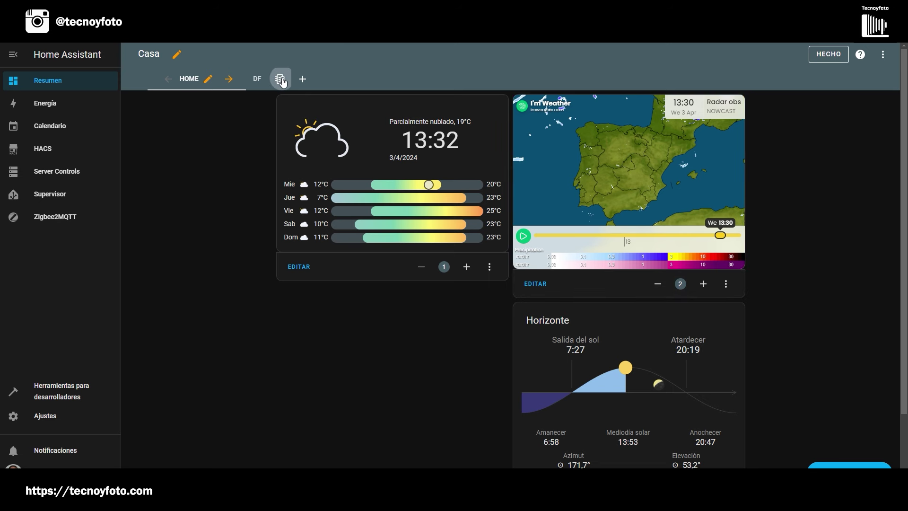
Step: Add a Mosaico card with the script entity Notificar Altavoz Google Home to the second section
{"action": "mouse_move", "coordinate": [440, 151]}
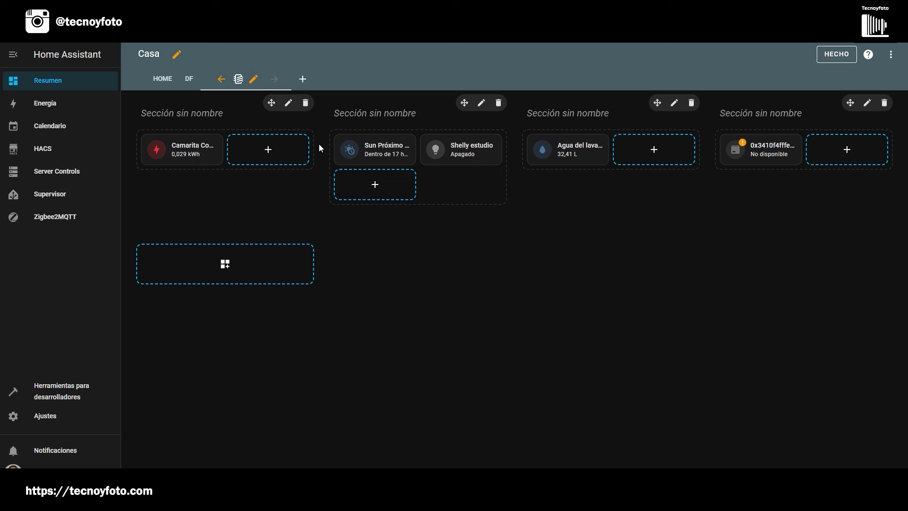
{"action": "left_click", "coordinate": [384, 190]}
{"action": "left_click", "coordinate": [378, 188]}
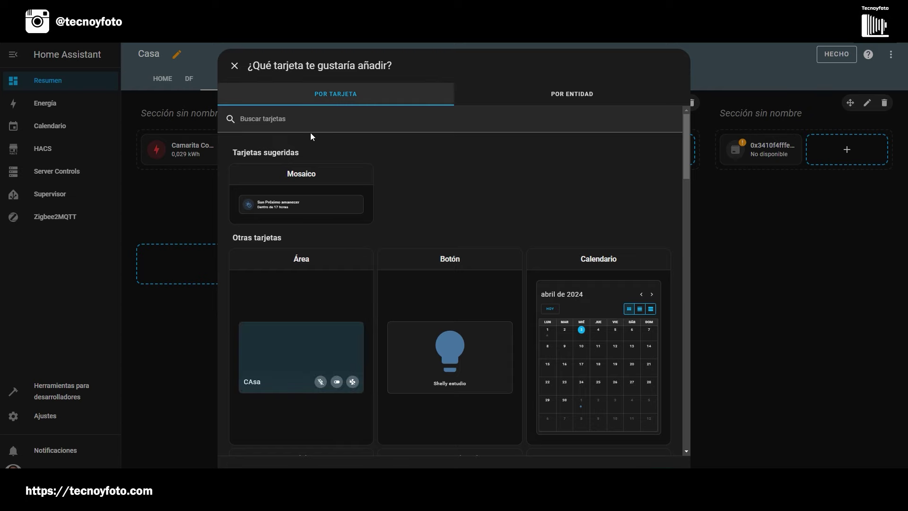
{"action": "left_click", "coordinate": [307, 208]}
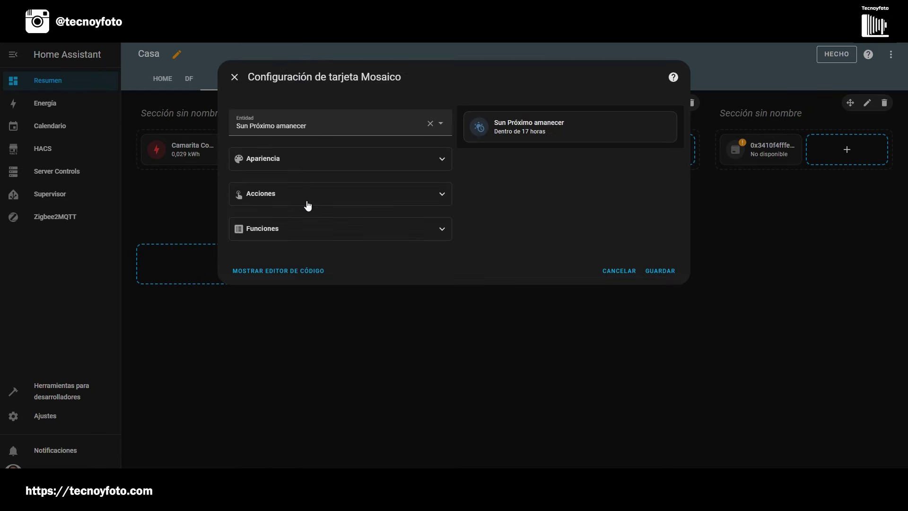
{"action": "left_click", "coordinate": [430, 122]}
{"action": "type", "text": "scr"}
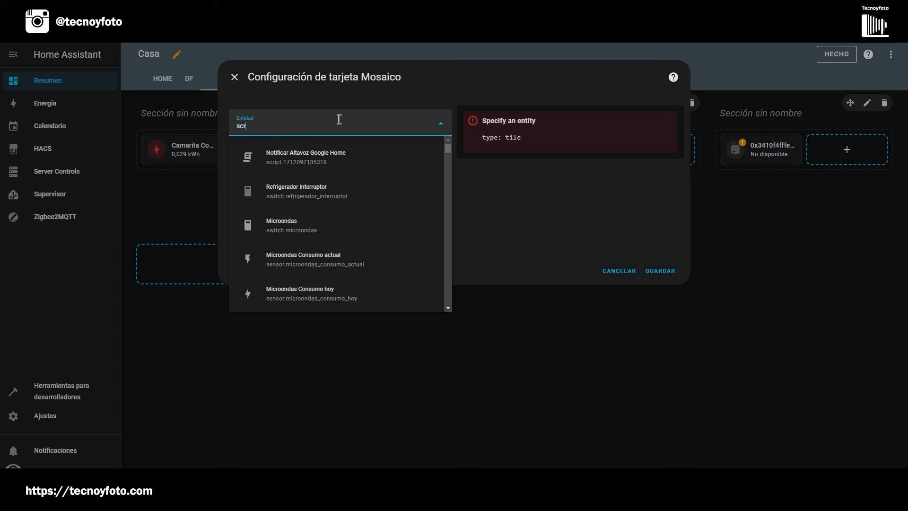
{"action": "left_click", "coordinate": [312, 158]}
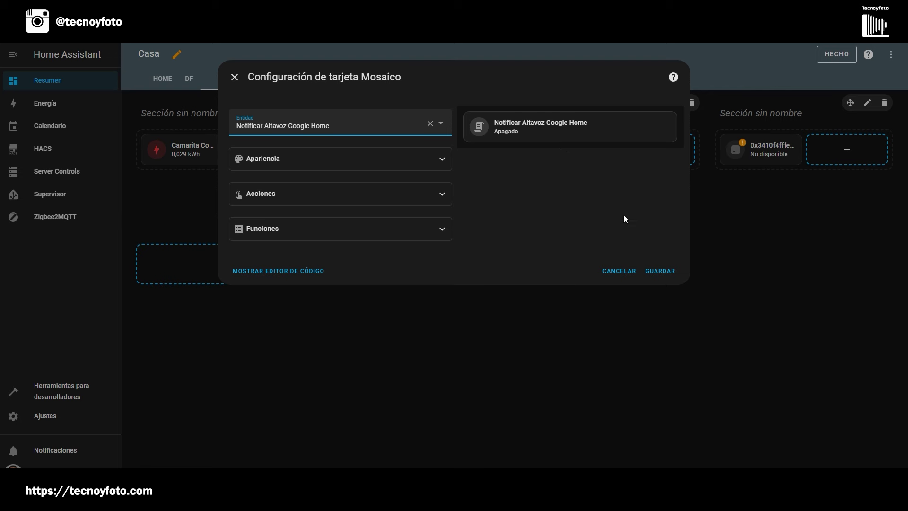
{"action": "left_click", "coordinate": [668, 274]}
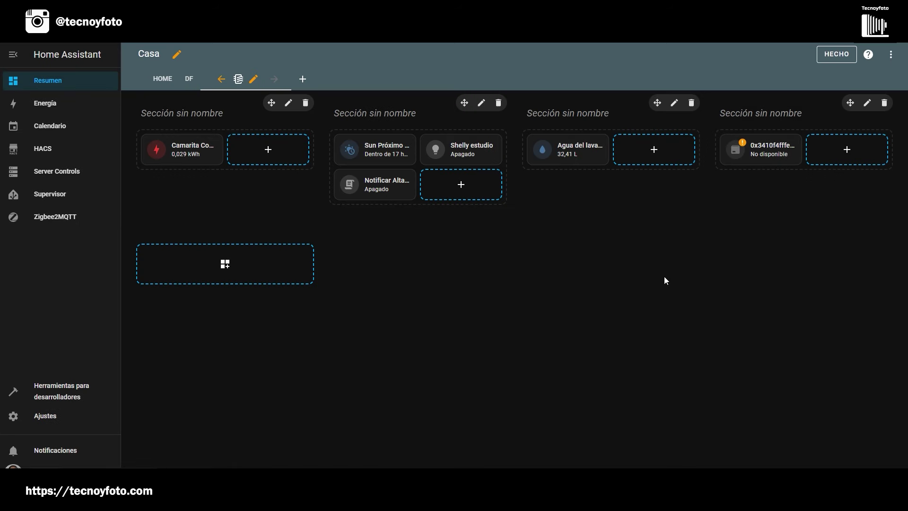
Step: Finish editing the dashboard and check the details of the Notificar Altavoz Google Home card
{"action": "mouse_move", "coordinate": [391, 192]}
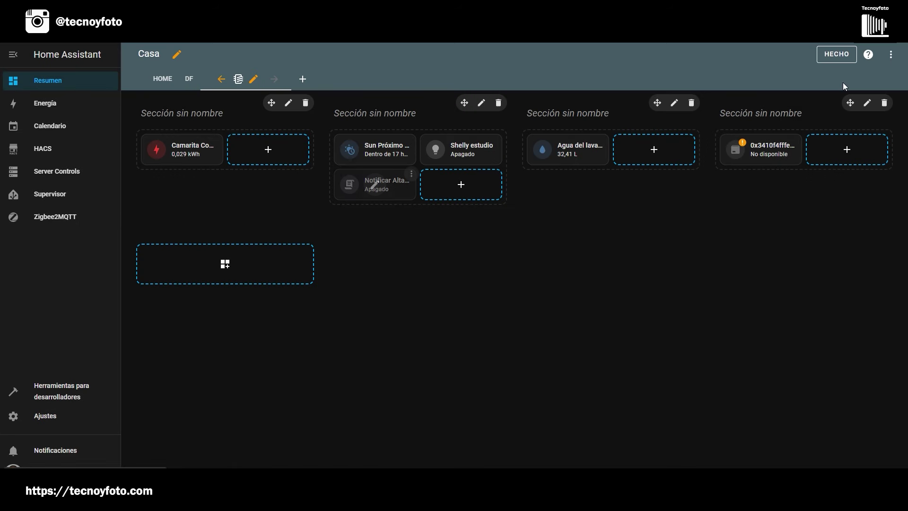
{"action": "left_click", "coordinate": [836, 56]}
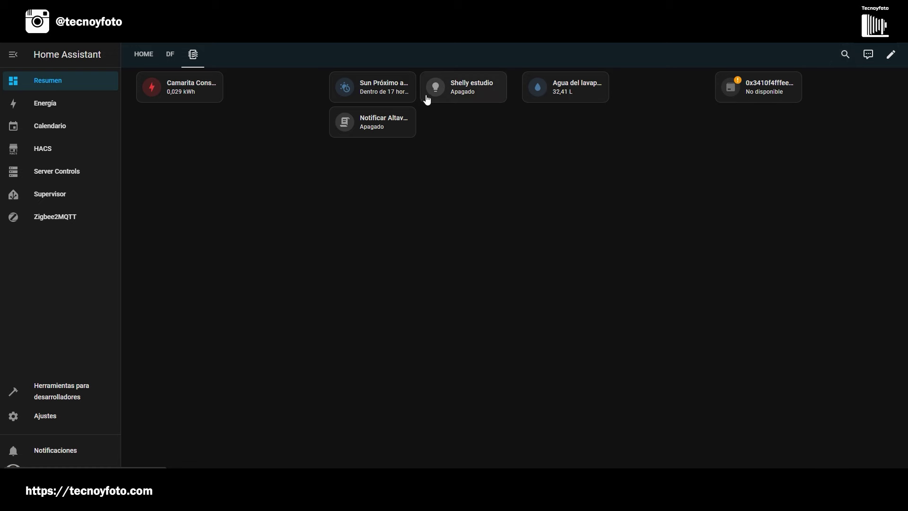
{"action": "left_click", "coordinate": [372, 125]}
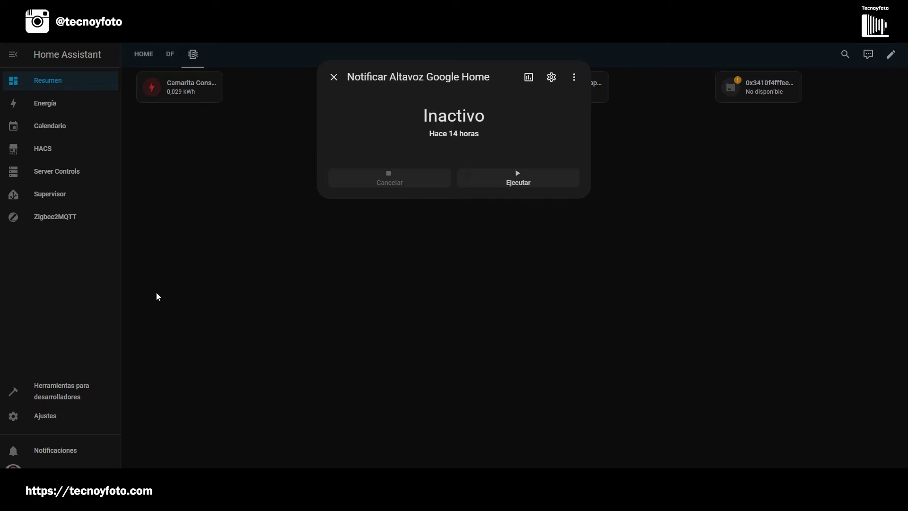
{"action": "left_click", "coordinate": [40, 413]}
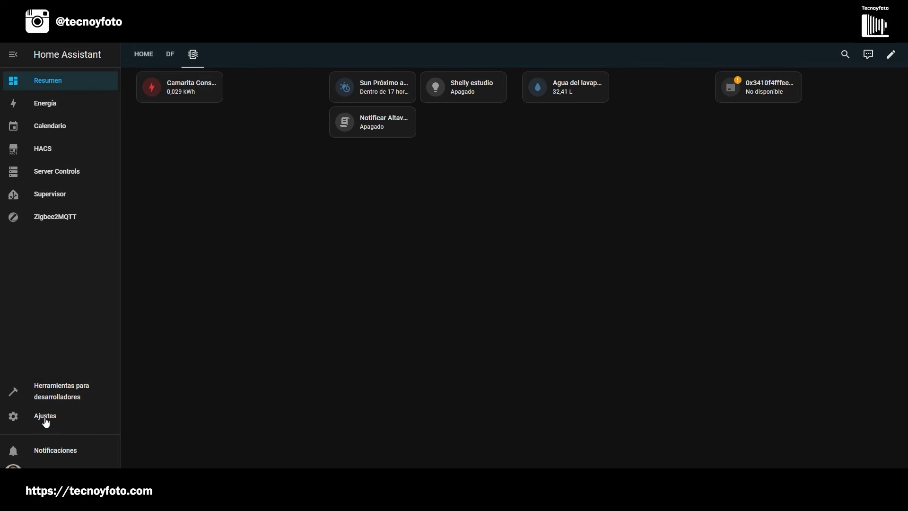
Step: Open the Cocina area for editing in the Áreas, etiquetas y zonas settings
{"action": "left_click", "coordinate": [45, 423]}
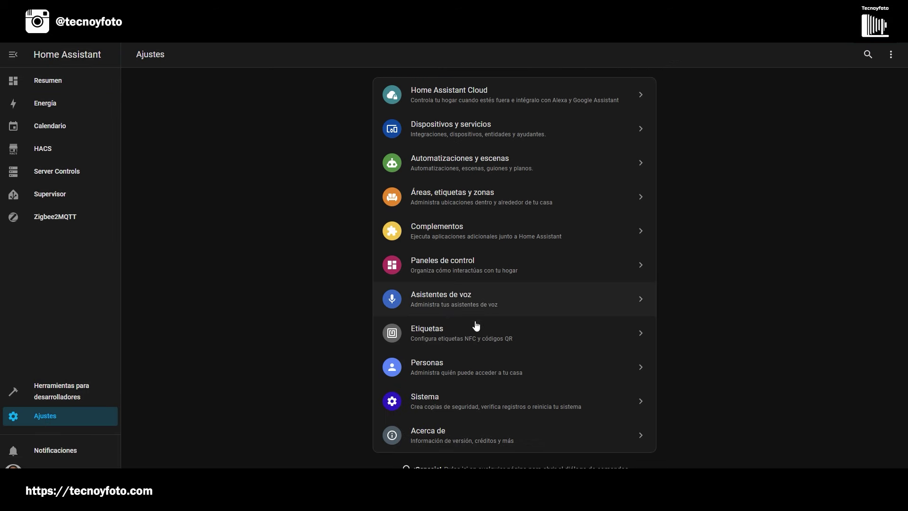
{"action": "left_click", "coordinate": [448, 201]}
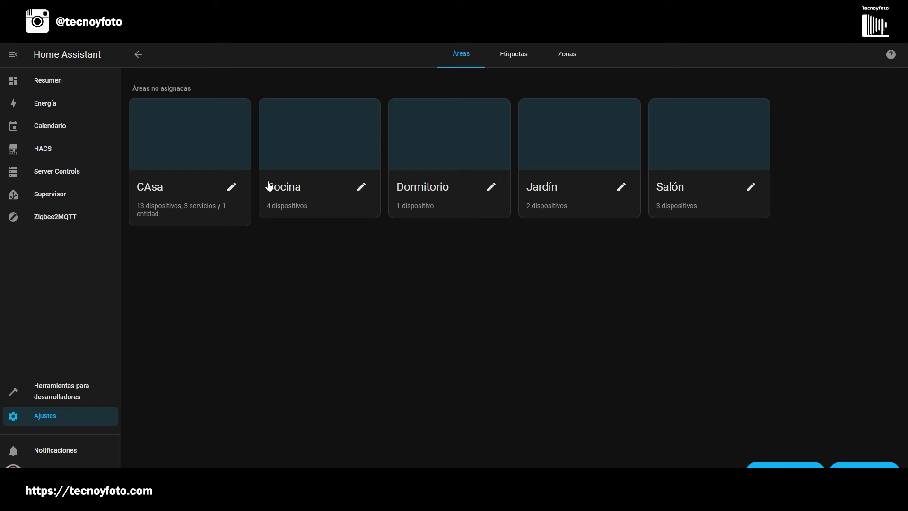
{"action": "left_click", "coordinate": [362, 188]}
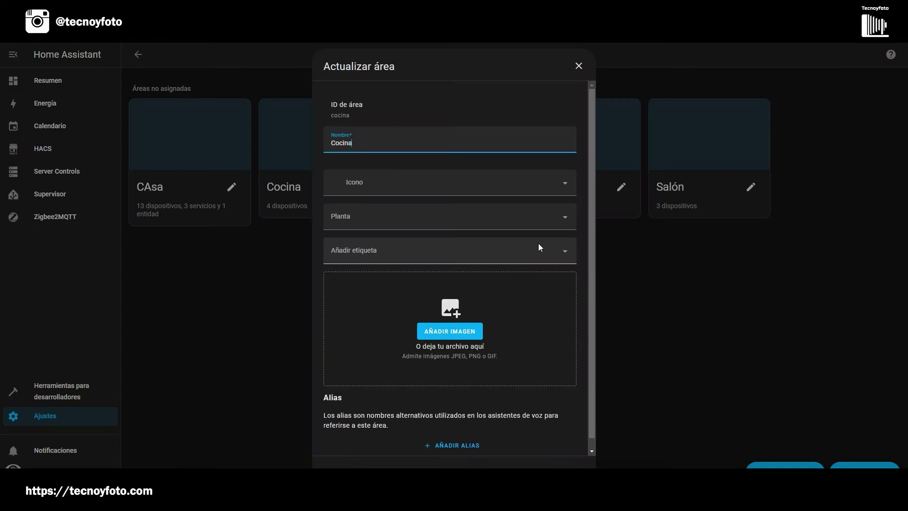
Step: Create a floor named Planta baja at level 0 for the Cocina area and save the area
{"action": "left_click", "coordinate": [568, 222]}
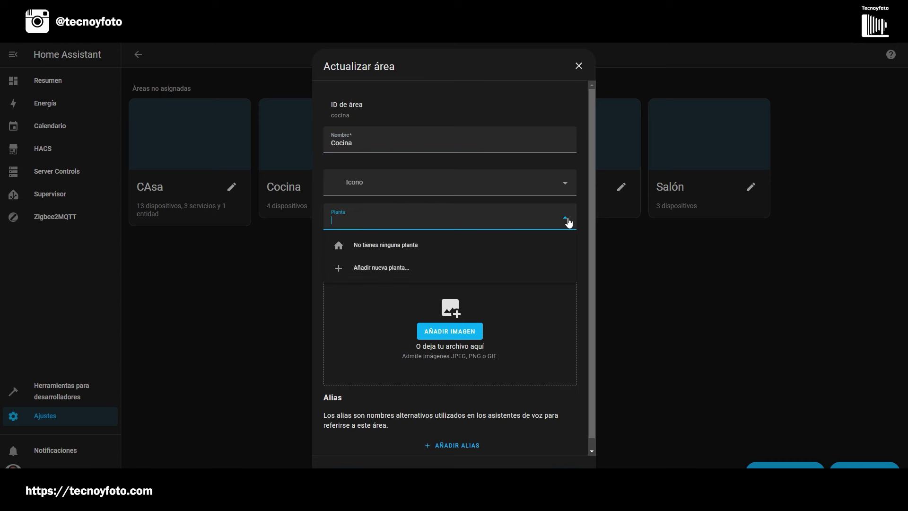
{"action": "left_click", "coordinate": [382, 266]}
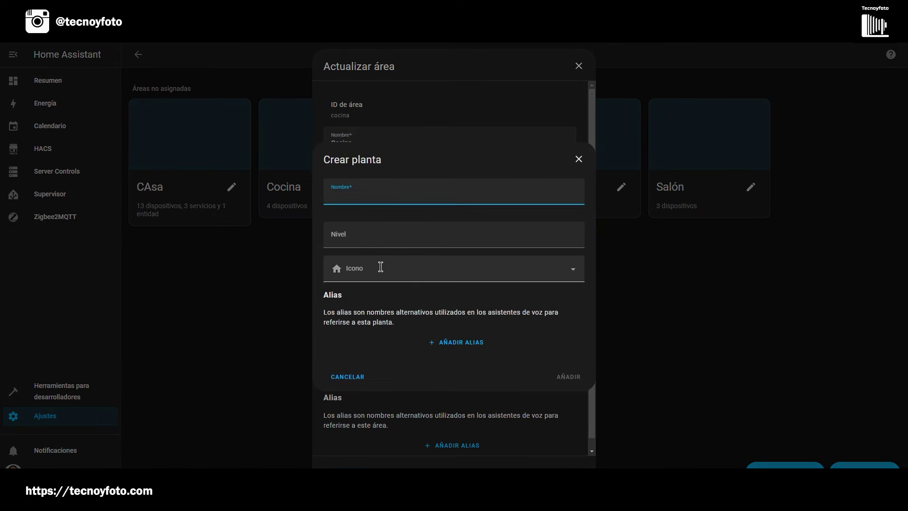
{"action": "type", "text": "Planta baja"}
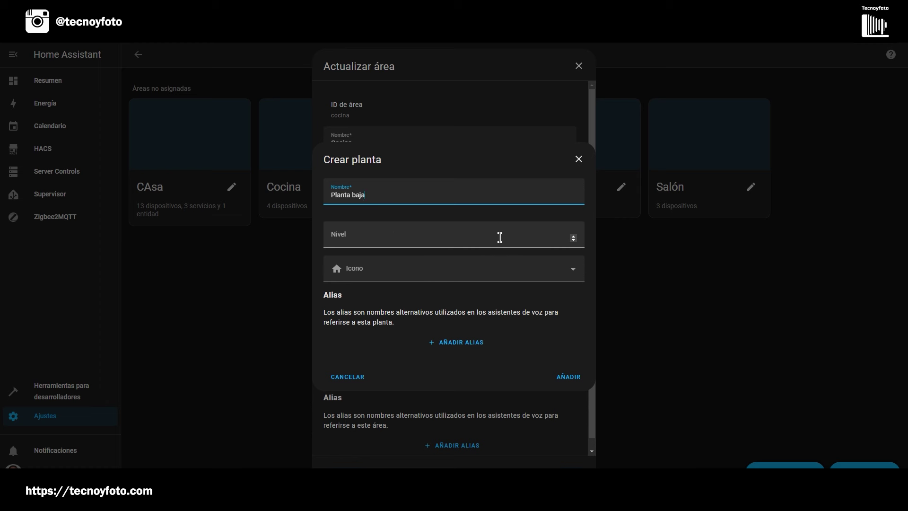
{"action": "left_click", "coordinate": [572, 234]}
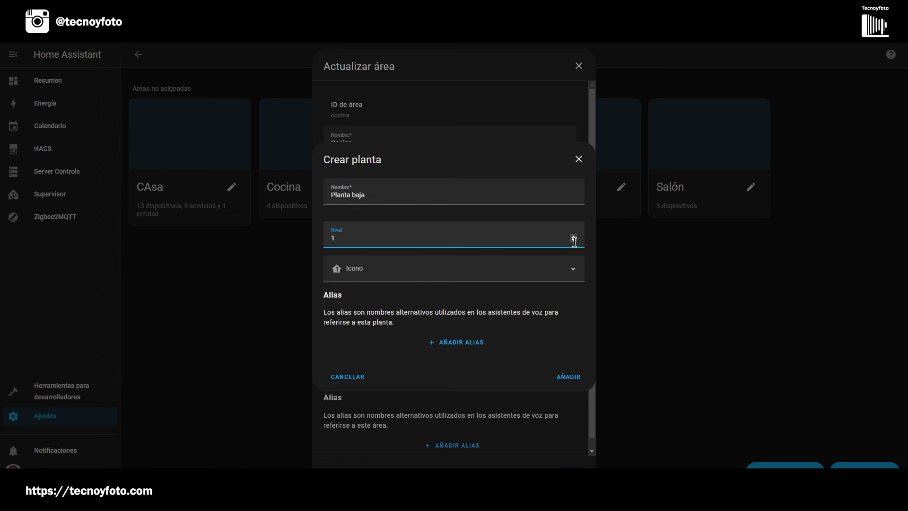
{"action": "left_click", "coordinate": [573, 240]}
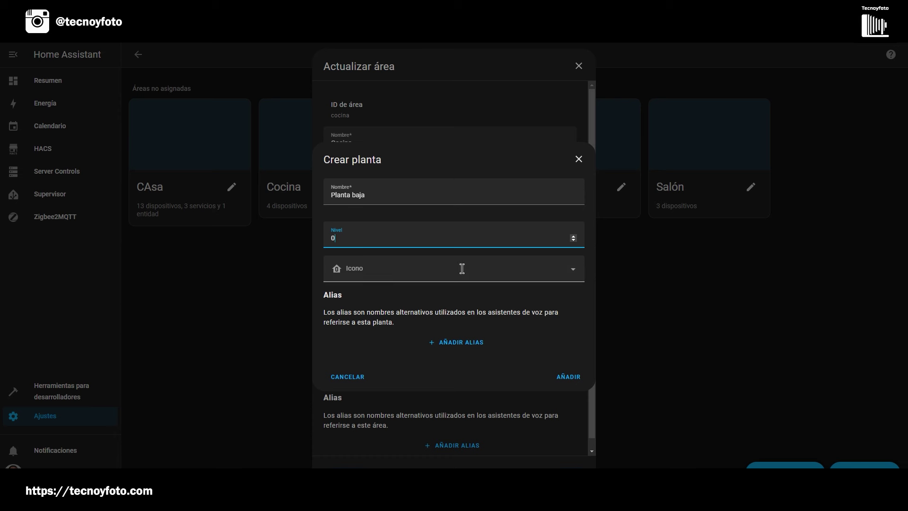
{"action": "left_click", "coordinate": [358, 268]}
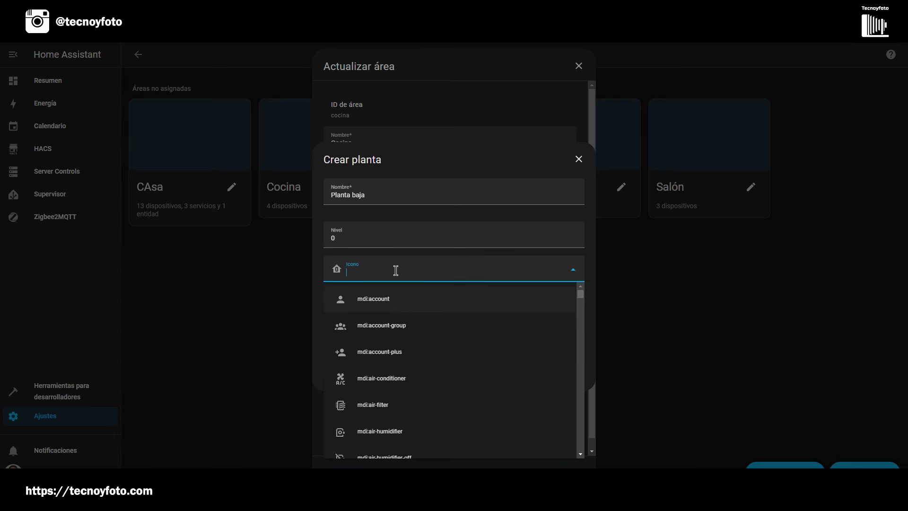
{"action": "left_click", "coordinate": [588, 304]}
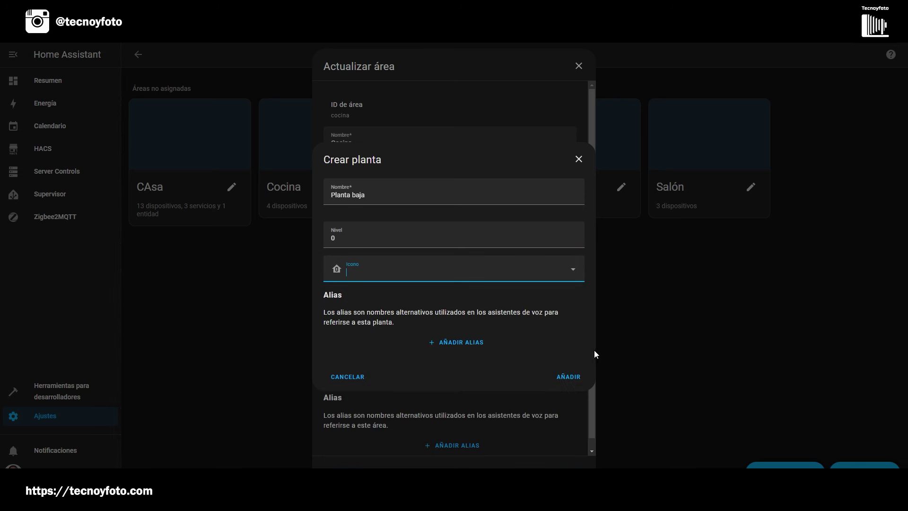
{"action": "left_click", "coordinate": [568, 377]}
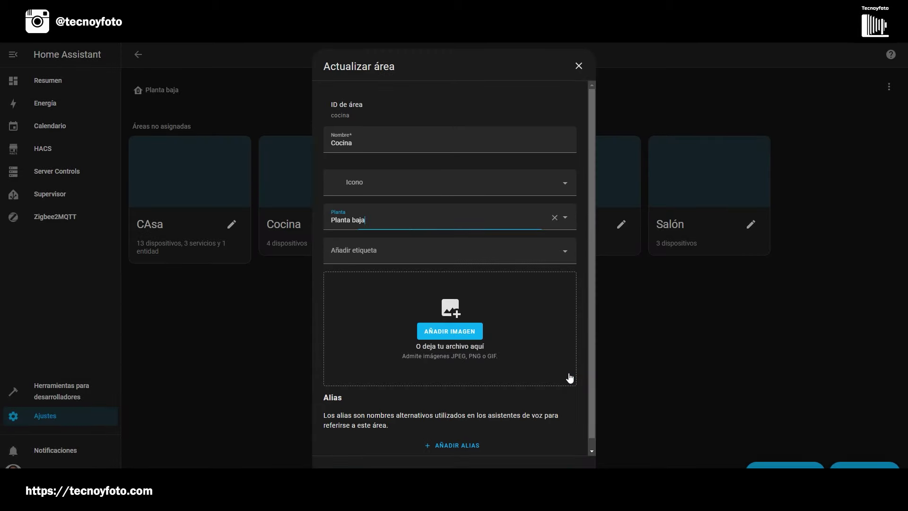
{"action": "left_click", "coordinate": [566, 465]}
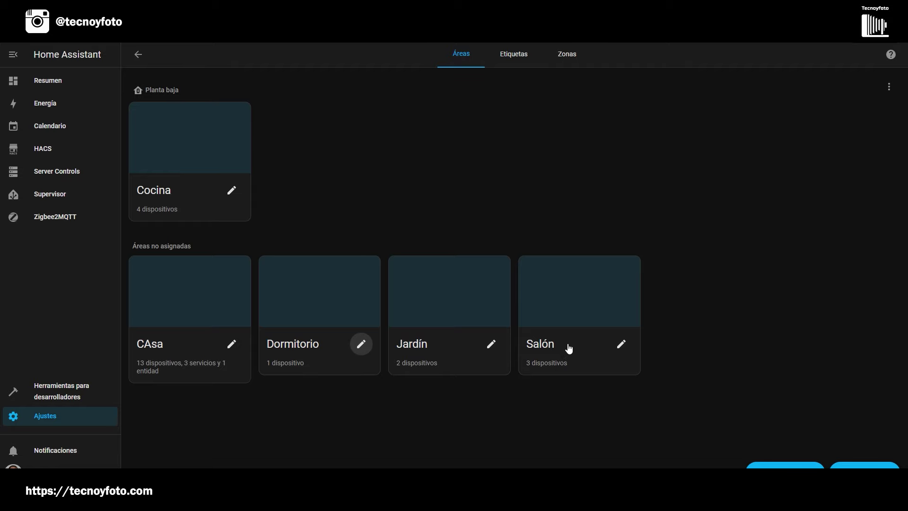
Step: Assign the Salón area to the Planta baja floor and save it
{"action": "left_click", "coordinate": [621, 344]}
{"action": "left_click", "coordinate": [533, 216]}
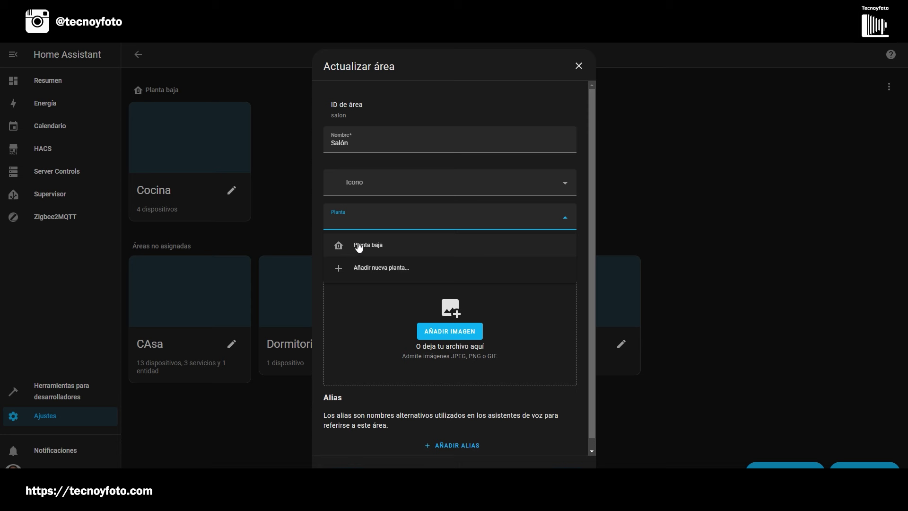
{"action": "left_click", "coordinate": [371, 245]}
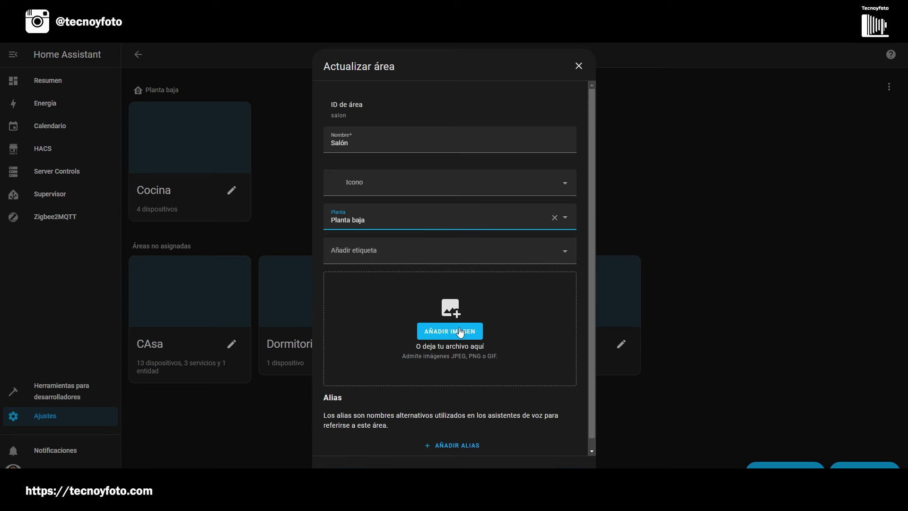
{"action": "left_click", "coordinate": [566, 465]}
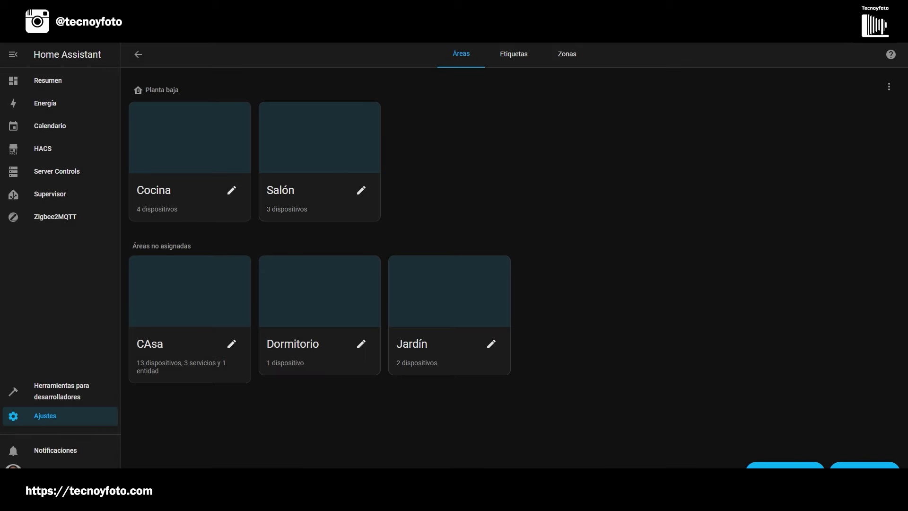
Step: Create a floor named segunda planta at level 1 for the Dormitorio area and save the area
{"action": "left_click", "coordinate": [363, 345]}
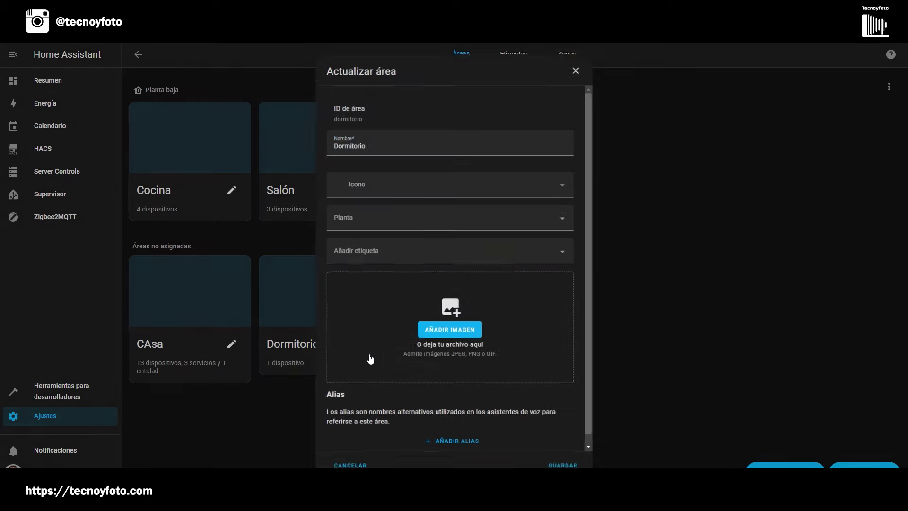
{"action": "left_click", "coordinate": [569, 221]}
{"action": "left_click", "coordinate": [403, 263]}
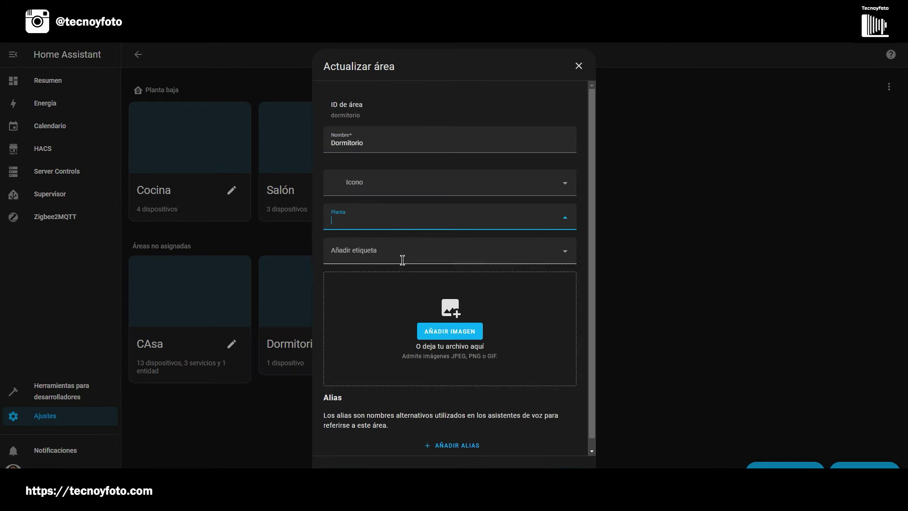
{"action": "type", "text": "segunda planta"}
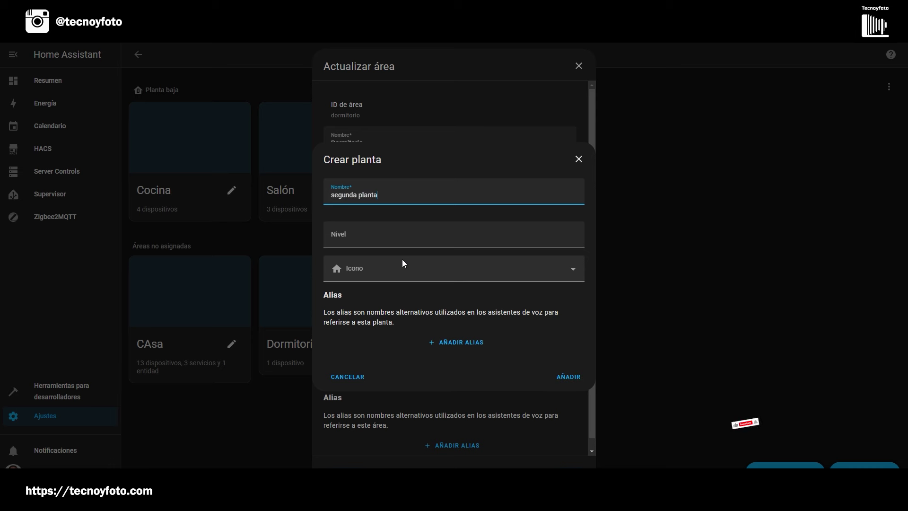
{"action": "left_click", "coordinate": [360, 235]}
{"action": "left_click", "coordinate": [574, 235]}
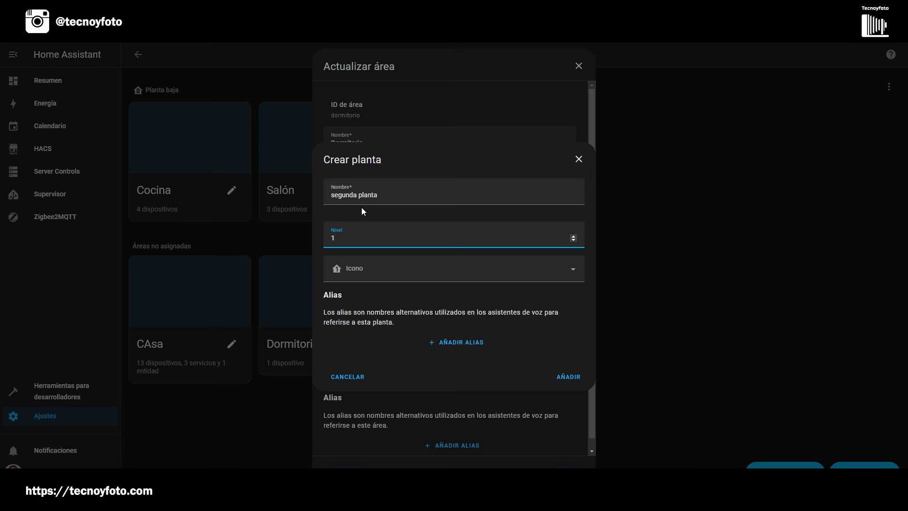
{"action": "left_click", "coordinate": [568, 377]}
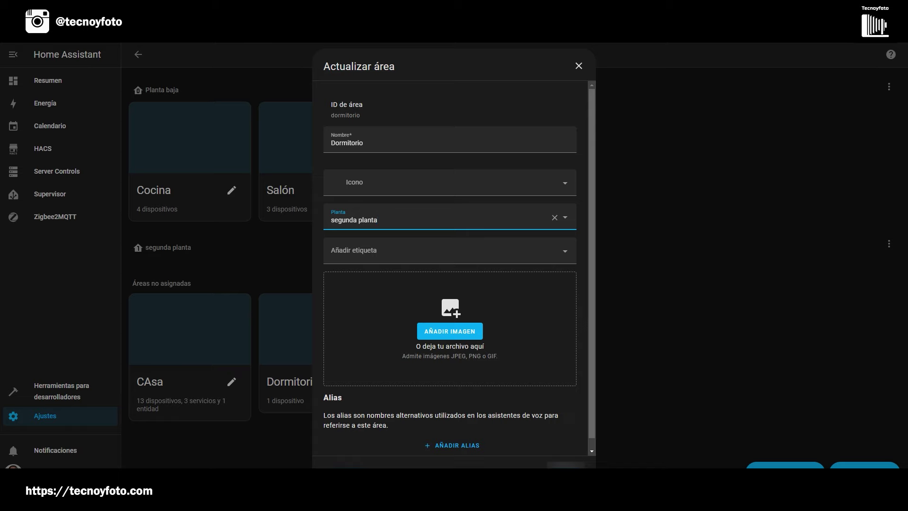
{"action": "left_click", "coordinate": [566, 465]}
Step: Review the areas grouped by floor, then show the Etiquetas list in the Áreas, etiquetas y zonas settings
{"action": "scroll", "coordinate": [515, 337], "scroll_direction": "up", "scroll_amount": 1}
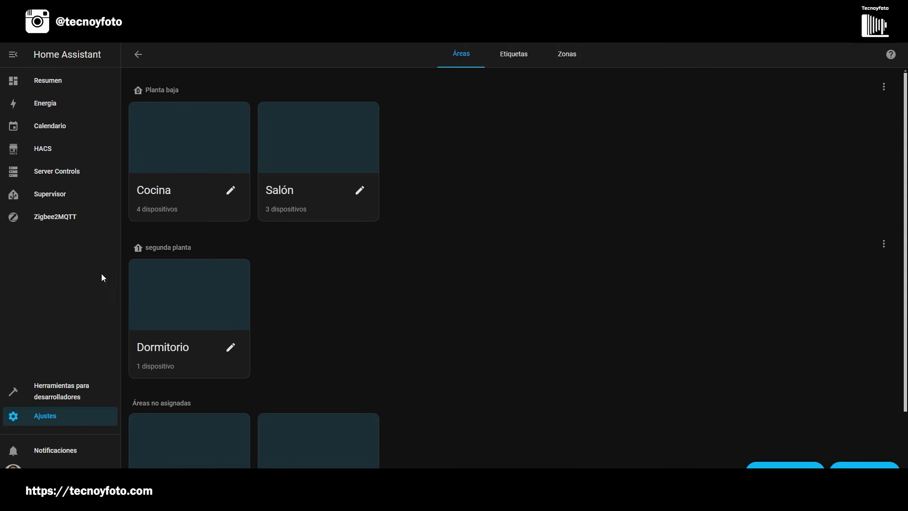
{"action": "scroll", "coordinate": [246, 276], "scroll_direction": "down", "scroll_amount": 2}
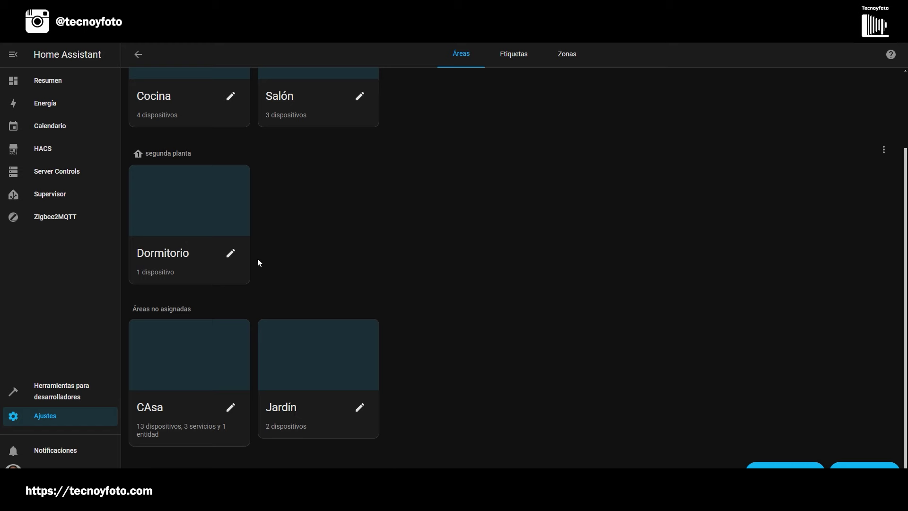
{"action": "scroll", "coordinate": [259, 263], "scroll_direction": "up", "scroll_amount": 2}
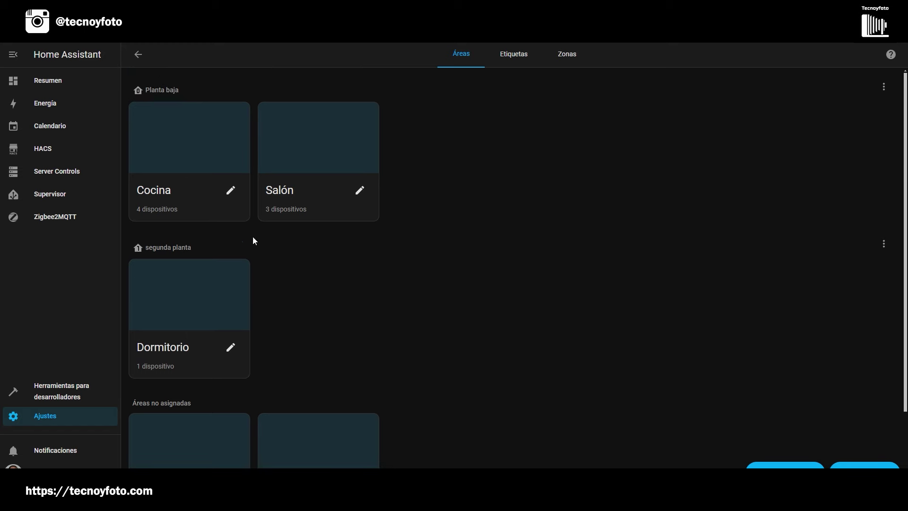
{"action": "left_click", "coordinate": [139, 55]}
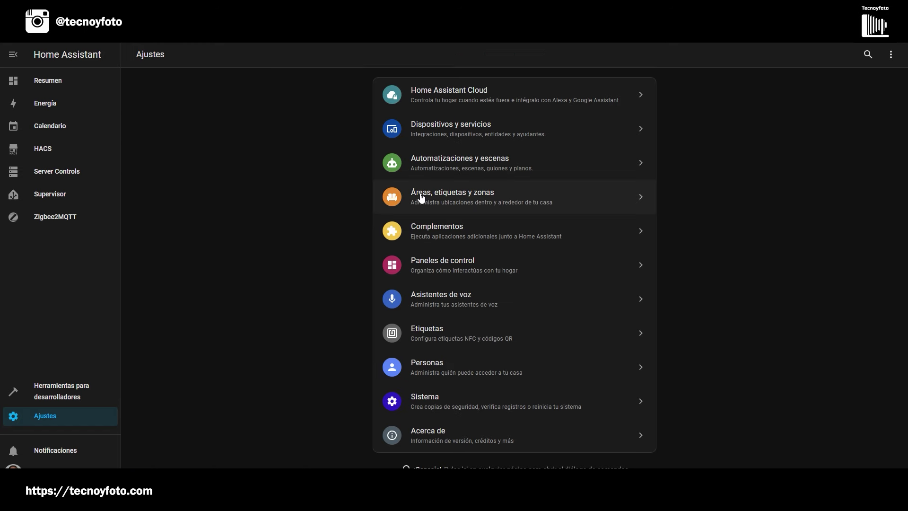
{"action": "left_click", "coordinate": [450, 194]}
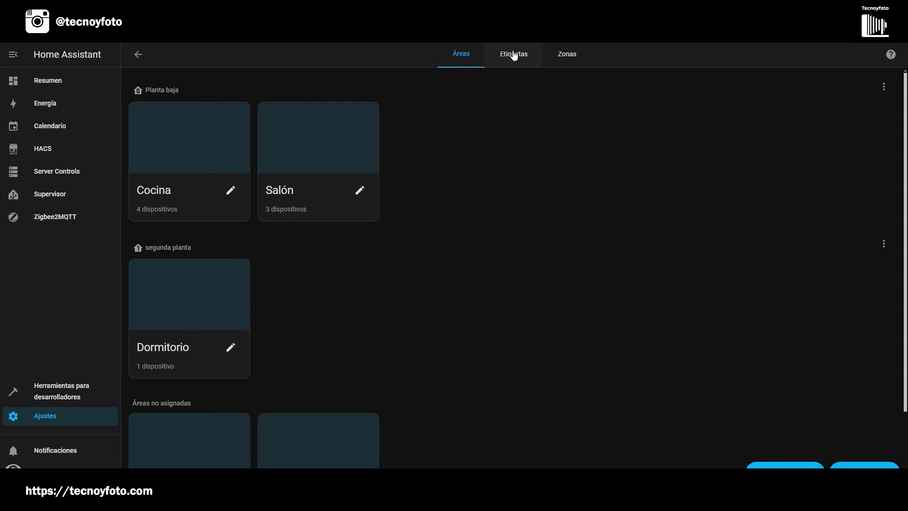
{"action": "left_click", "coordinate": [515, 55]}
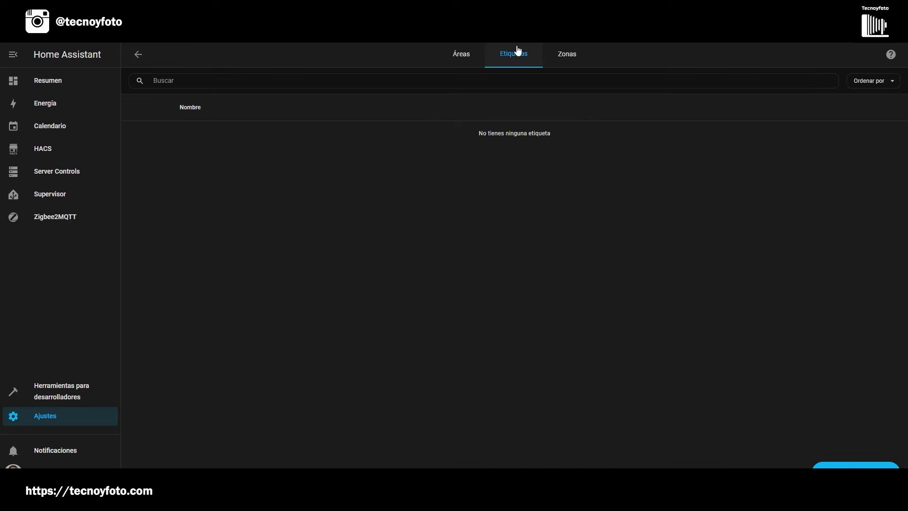
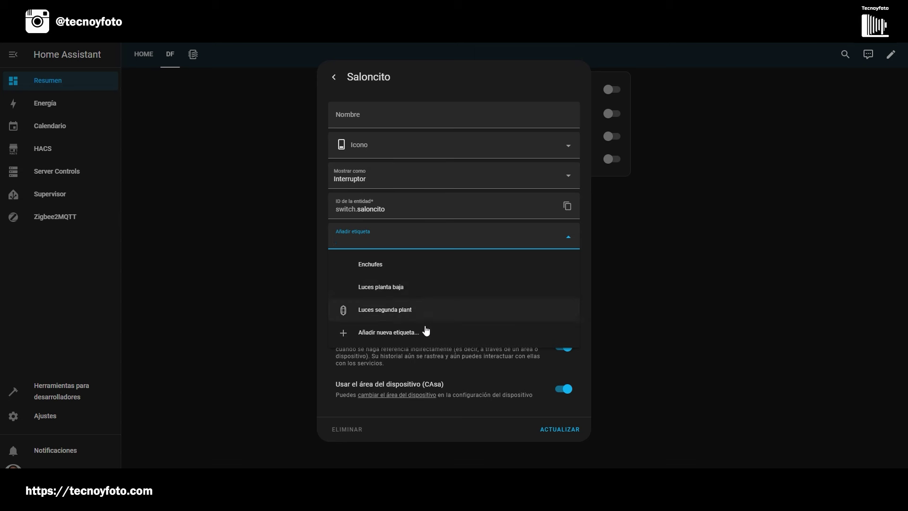
Step: Add the labels Luces planta baja, Luces segunda plant and Enchufes to the Saloncito switch and update it
{"action": "left_click", "coordinate": [399, 288]}
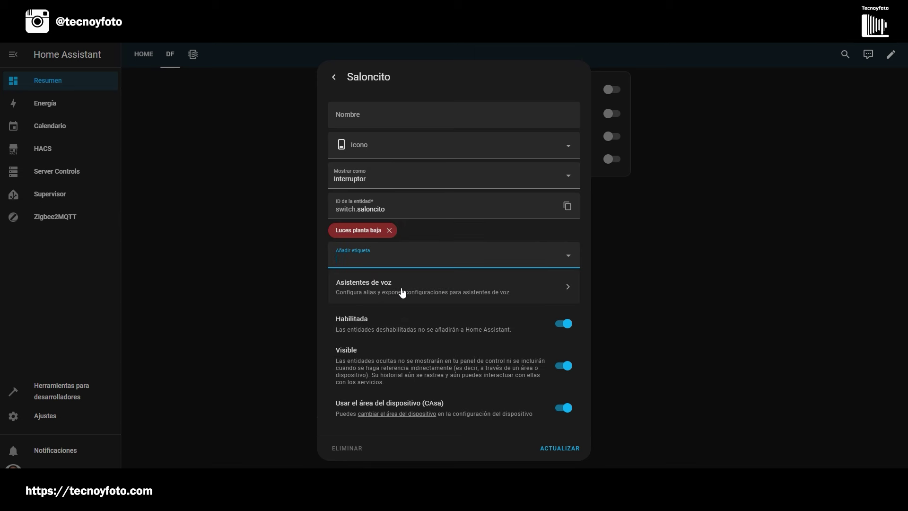
{"action": "left_click", "coordinate": [403, 245]}
{"action": "left_click", "coordinate": [567, 261]}
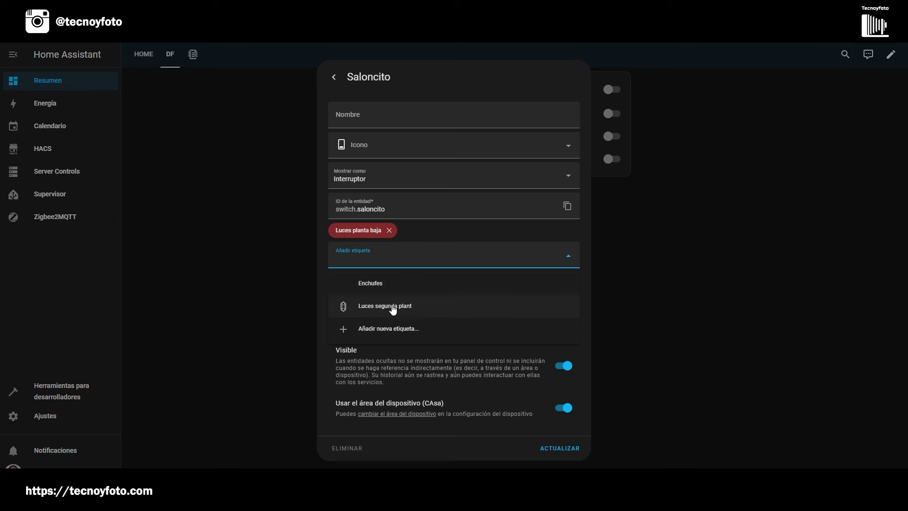
{"action": "left_click", "coordinate": [392, 307]}
{"action": "left_click", "coordinate": [571, 258]}
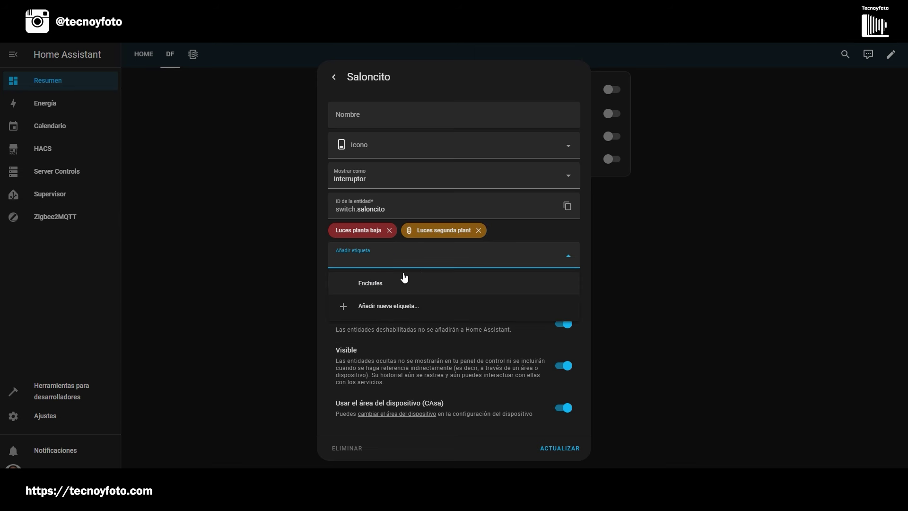
{"action": "left_click", "coordinate": [358, 283]}
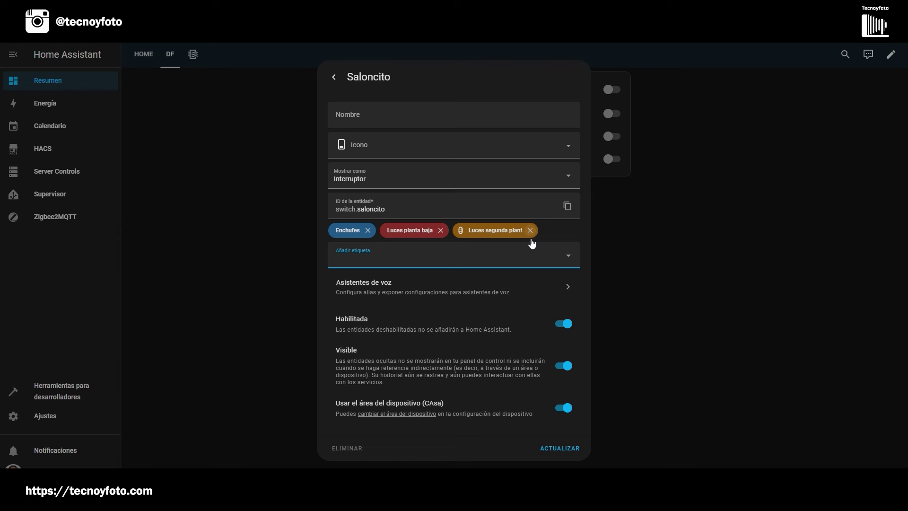
{"action": "left_click", "coordinate": [335, 78]}
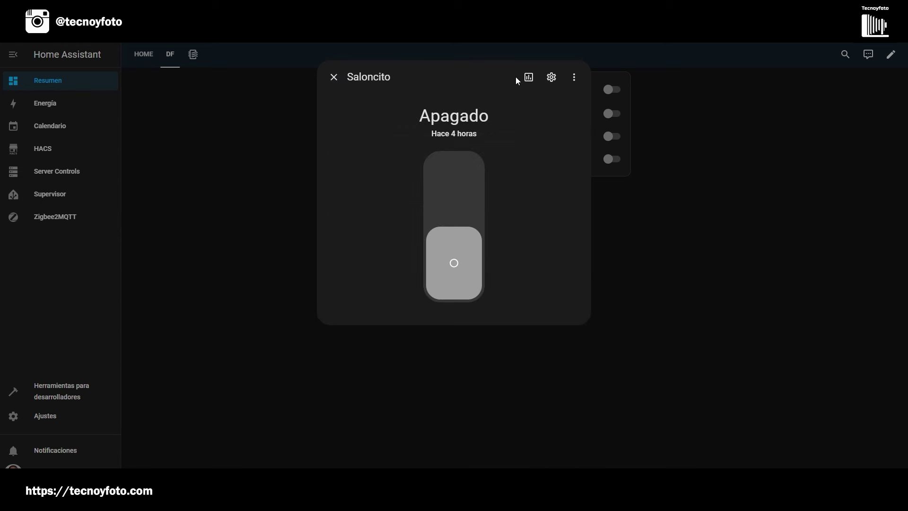
{"action": "left_click", "coordinate": [552, 78]}
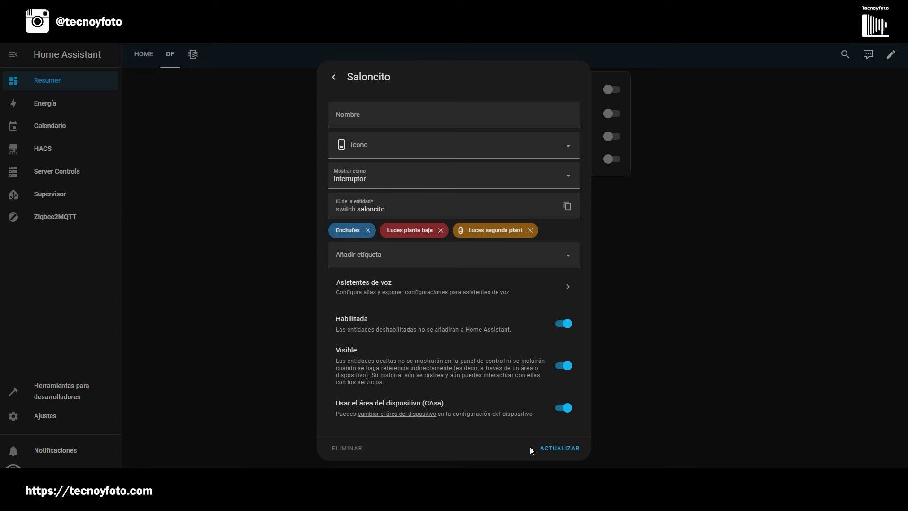
{"action": "left_click", "coordinate": [561, 449]}
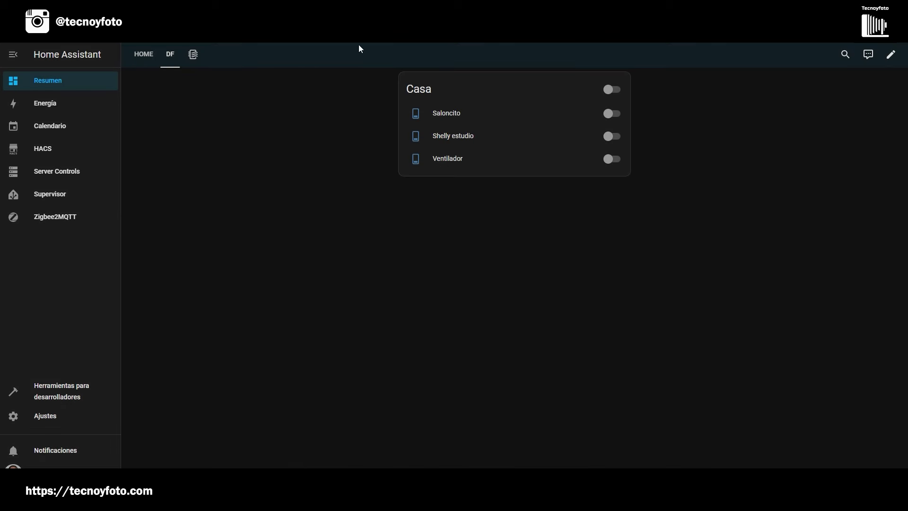
Step: Add the label Luces planta baja to the Shelly estudio switch and update it
{"action": "left_click", "coordinate": [458, 138]}
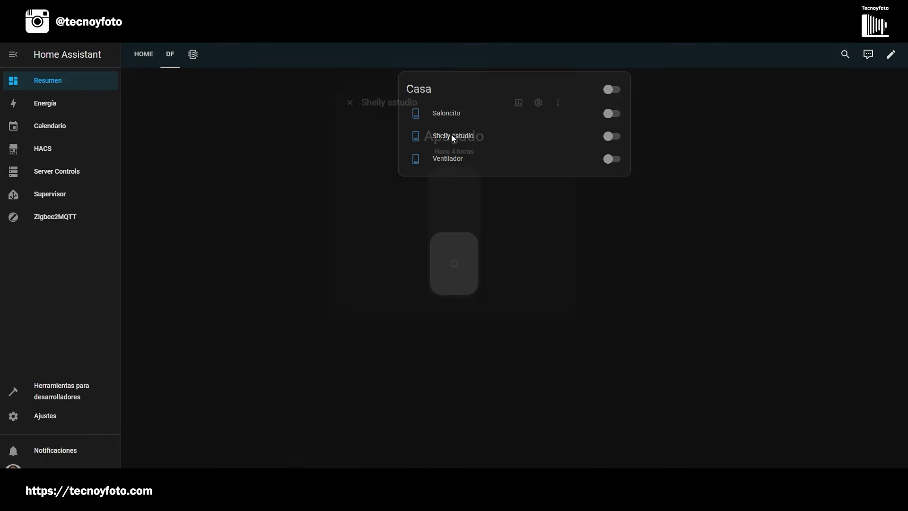
{"action": "left_click", "coordinate": [554, 78]}
{"action": "left_click", "coordinate": [442, 237]}
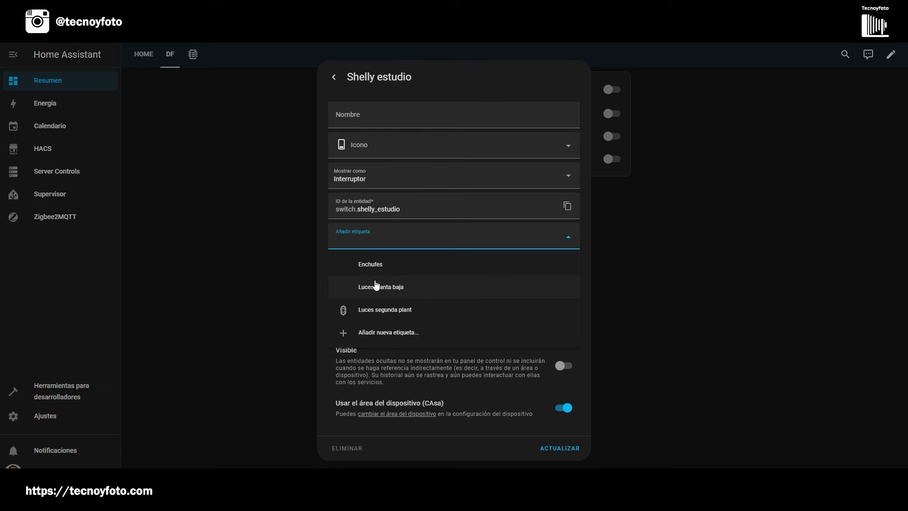
{"action": "left_click", "coordinate": [377, 287]}
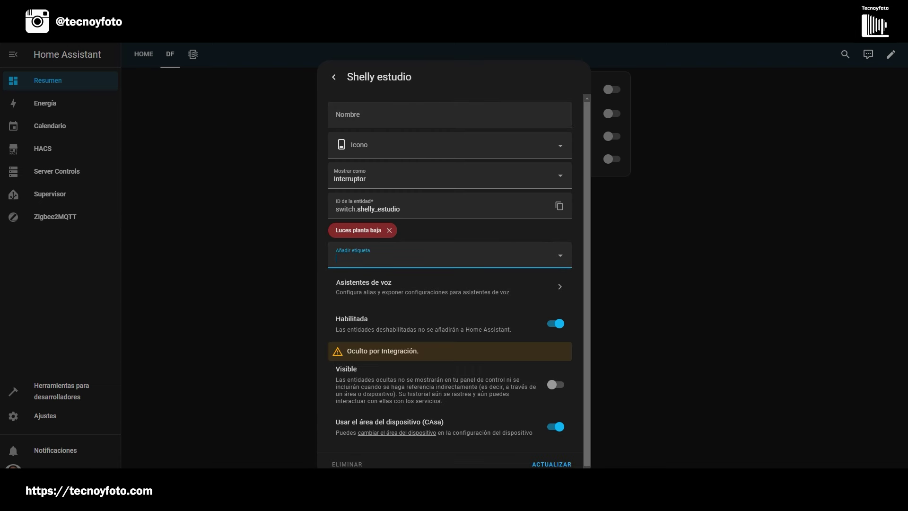
{"action": "left_click", "coordinate": [554, 464]}
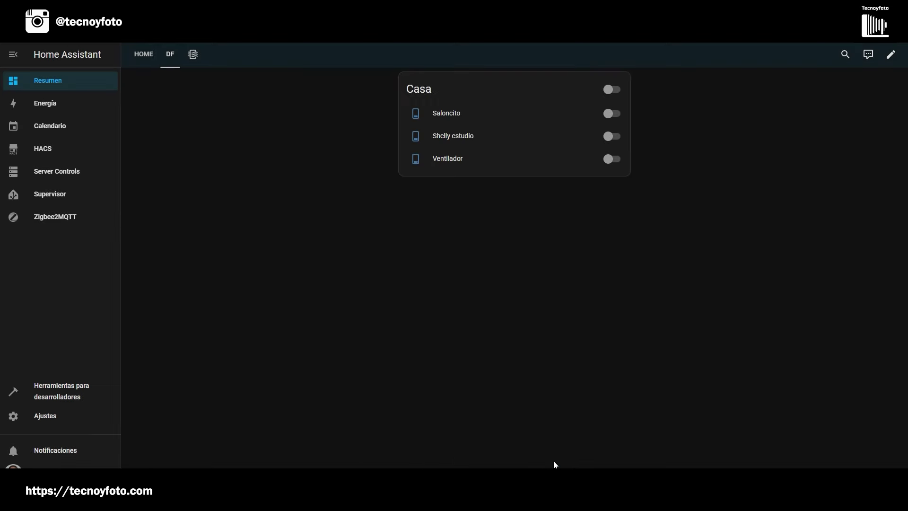
Step: Add the label Luces segunda plant to the Ventilador switch and update it
{"action": "left_click", "coordinate": [453, 163]}
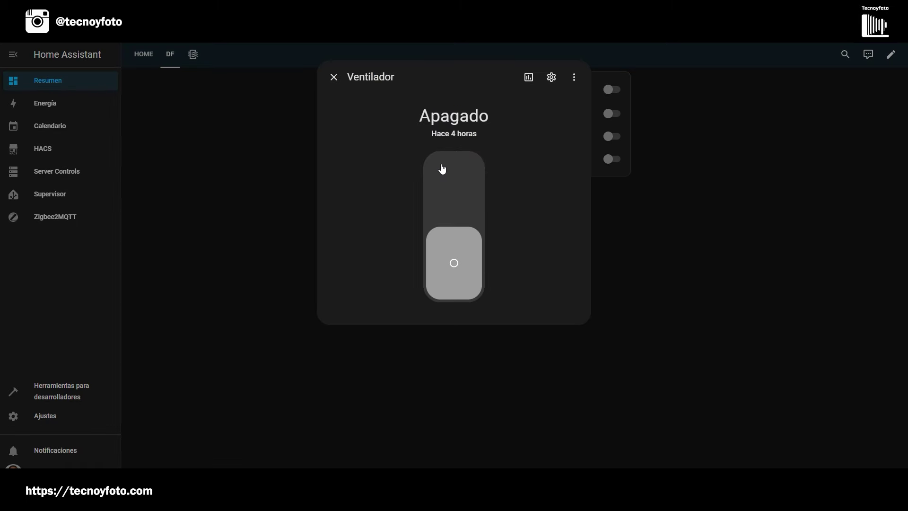
{"action": "left_click", "coordinate": [552, 77]}
{"action": "left_click", "coordinate": [425, 235]}
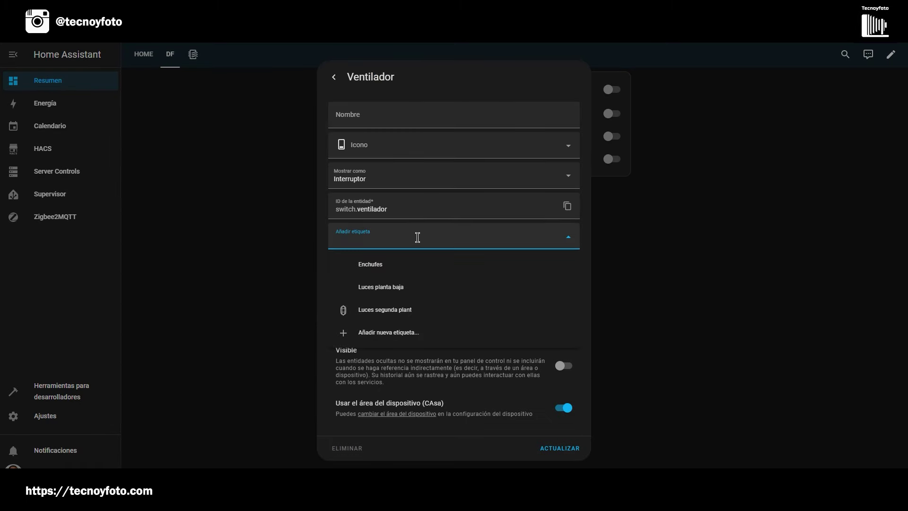
{"action": "left_click", "coordinate": [383, 314]}
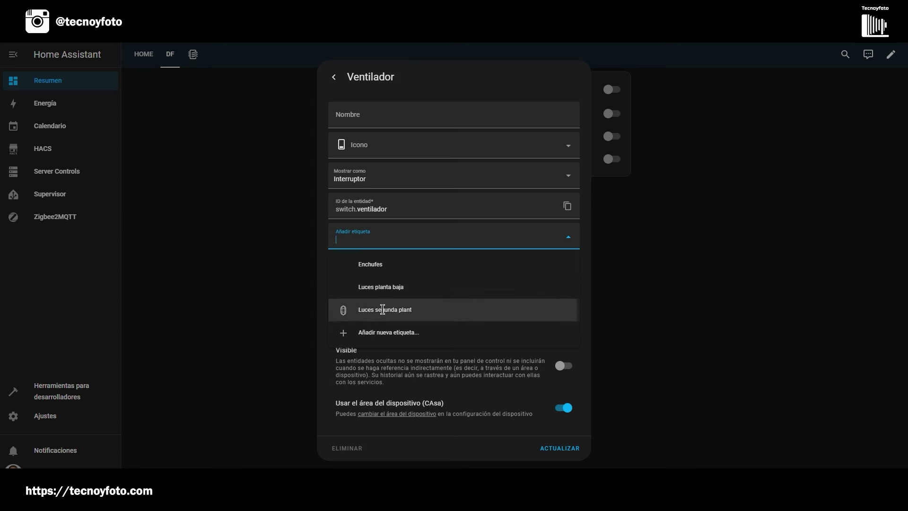
{"action": "left_click", "coordinate": [553, 464]}
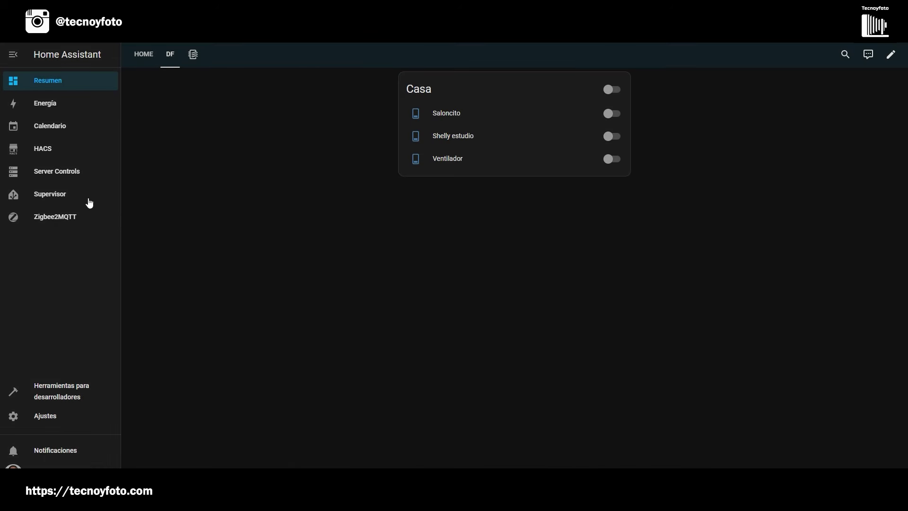
Step: Filter the device list in Dispositivos y servicios by the Planta baja floor and separately by the Dormitorio area, clearing each filter
{"action": "left_click", "coordinate": [46, 420]}
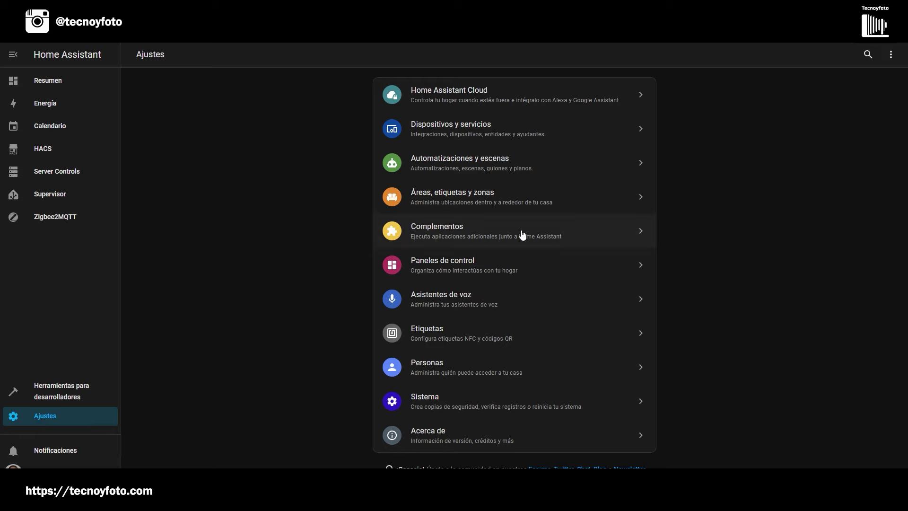
{"action": "left_click", "coordinate": [442, 128]}
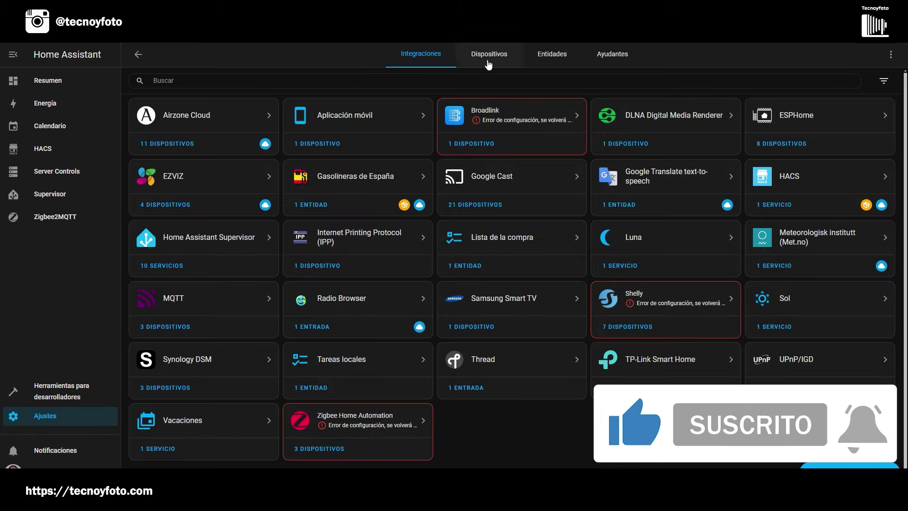
{"action": "left_click", "coordinate": [487, 63]}
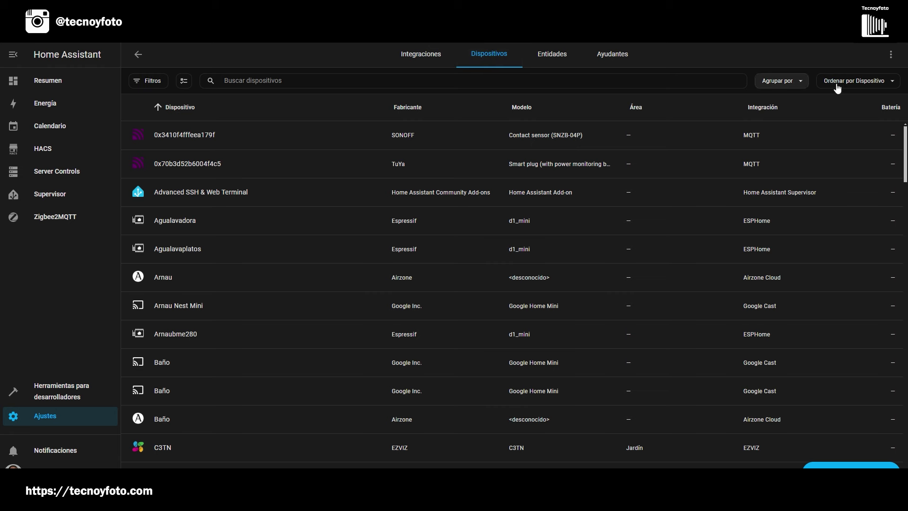
{"action": "left_click", "coordinate": [149, 82]}
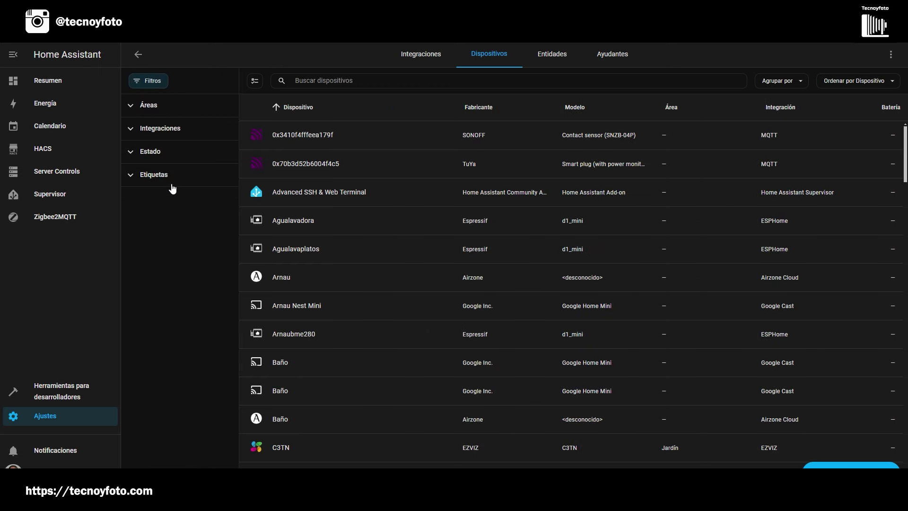
{"action": "left_click", "coordinate": [129, 109]}
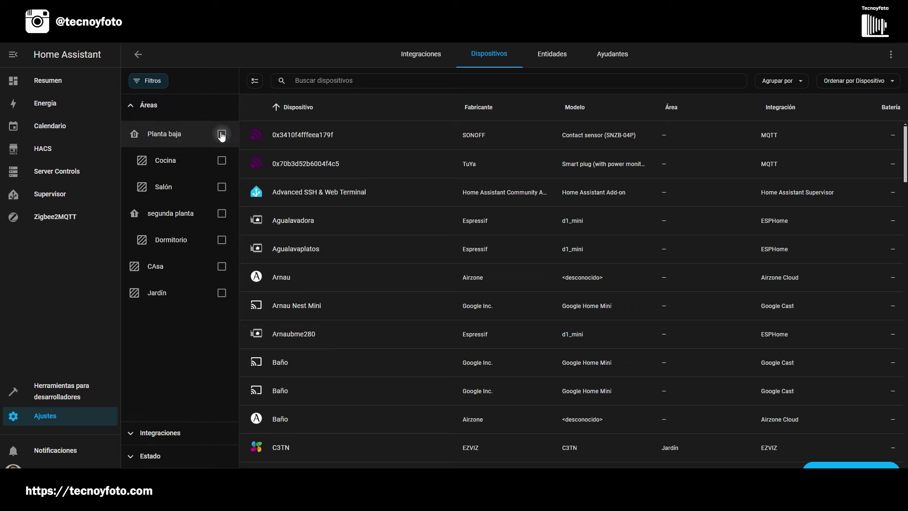
{"action": "left_click", "coordinate": [222, 134]}
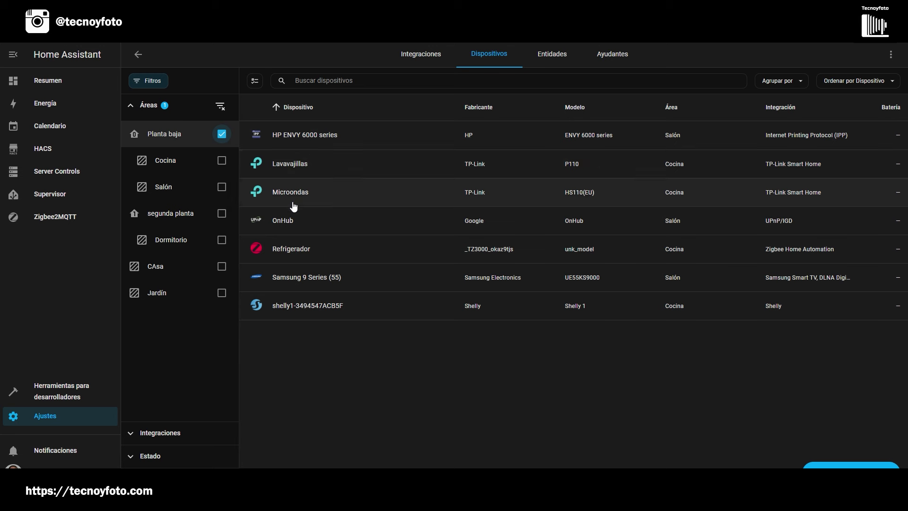
{"action": "left_click", "coordinate": [220, 135]}
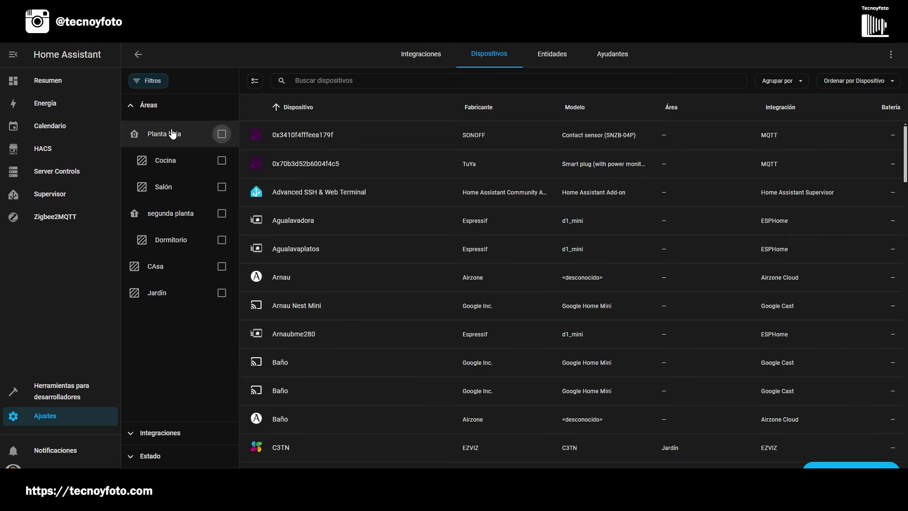
{"action": "left_click", "coordinate": [223, 241]}
{"action": "left_click", "coordinate": [228, 242]}
{"action": "left_click", "coordinate": [129, 105]}
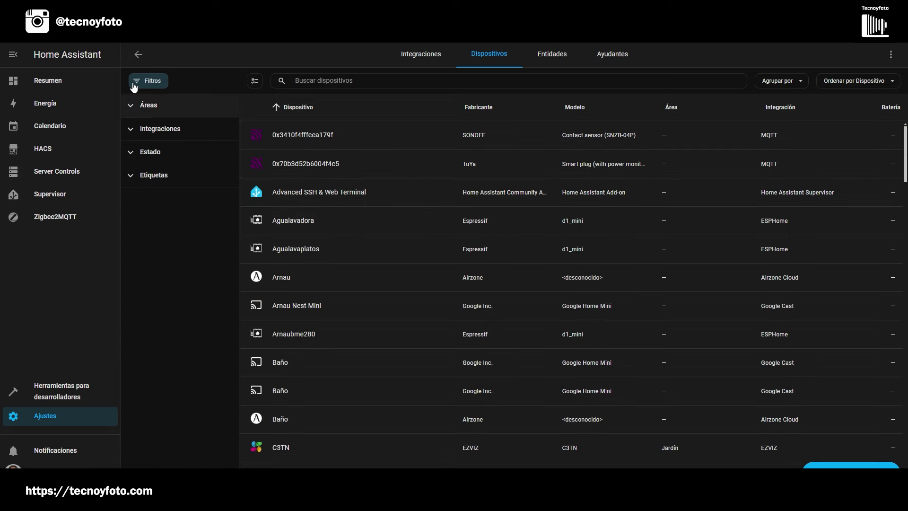
Step: Filter the device list by the labels Luces segunda plant, Luces planta baja and Enchufes in turn, clearing each filter
{"action": "left_click", "coordinate": [132, 178]}
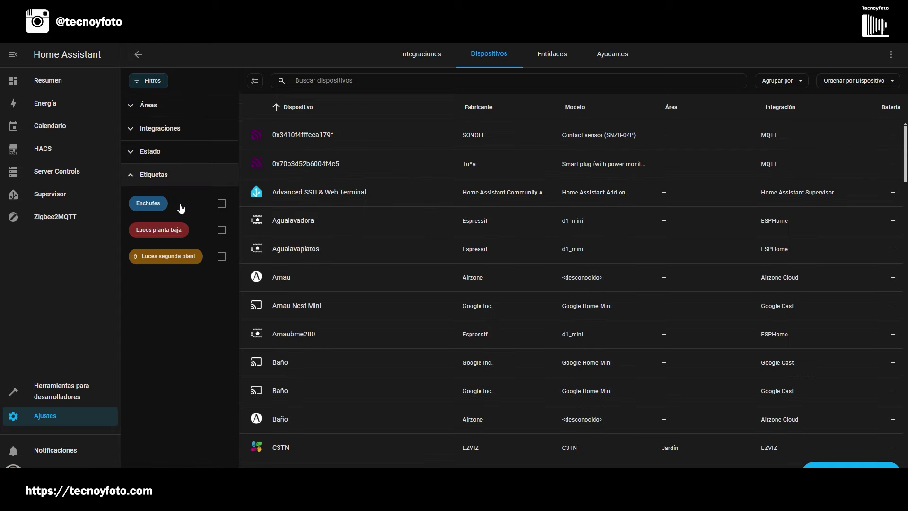
{"action": "left_click", "coordinate": [221, 258]}
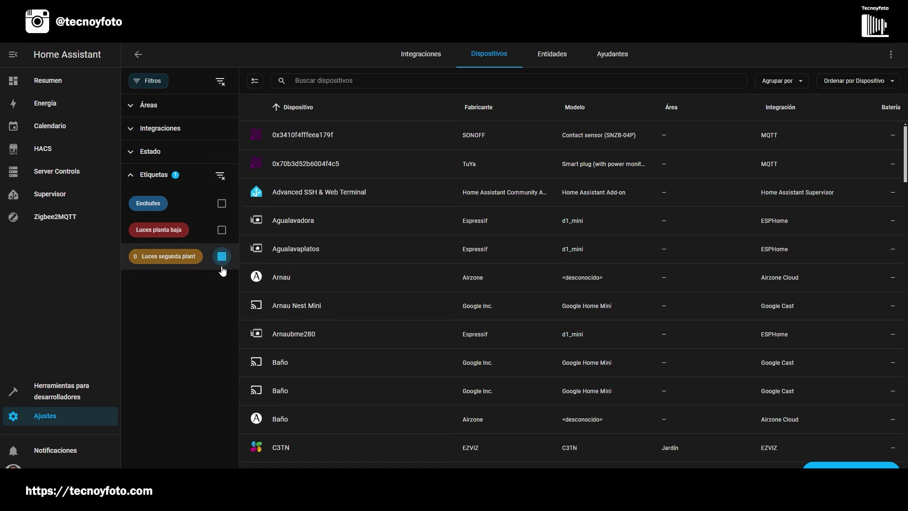
{"action": "left_click", "coordinate": [222, 232]}
{"action": "left_click", "coordinate": [221, 255]}
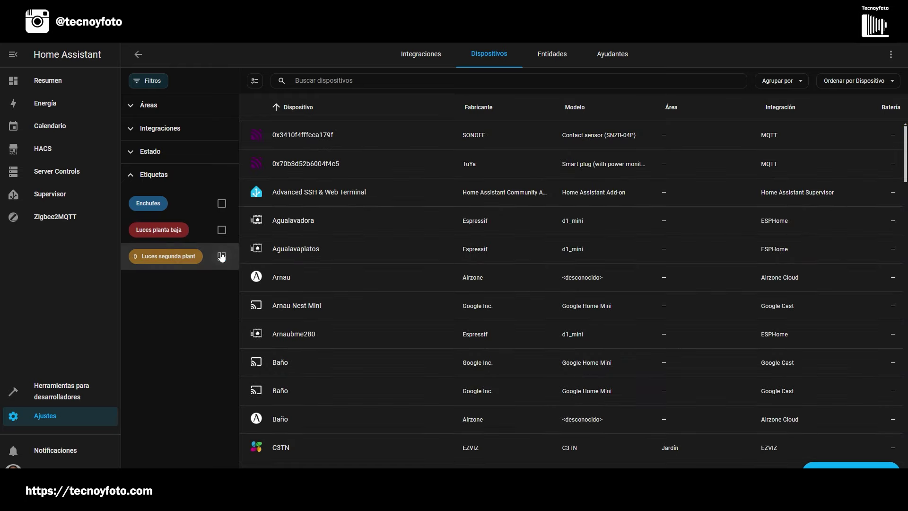
{"action": "left_click", "coordinate": [222, 204]}
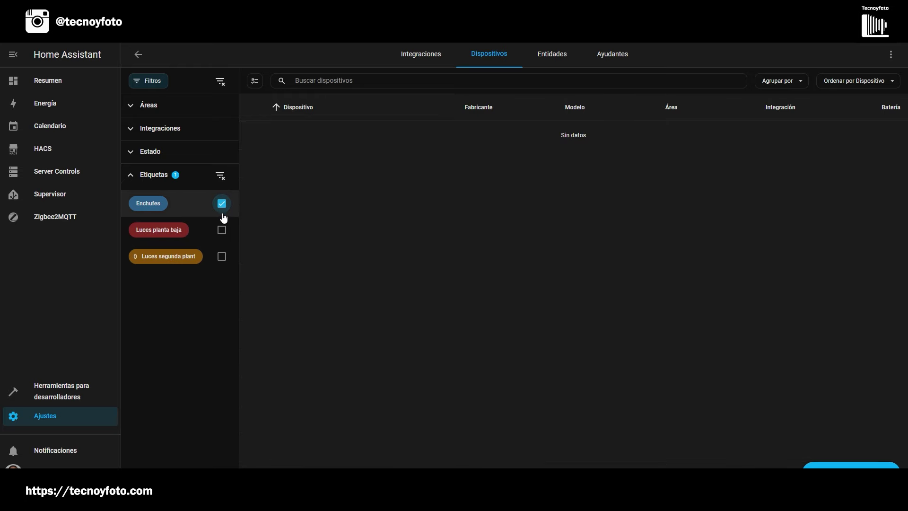
{"action": "left_click", "coordinate": [222, 205]}
Step: Show the Entidades list, clear its Estado filter and expand the Etiquetas filter
{"action": "left_click", "coordinate": [549, 54]}
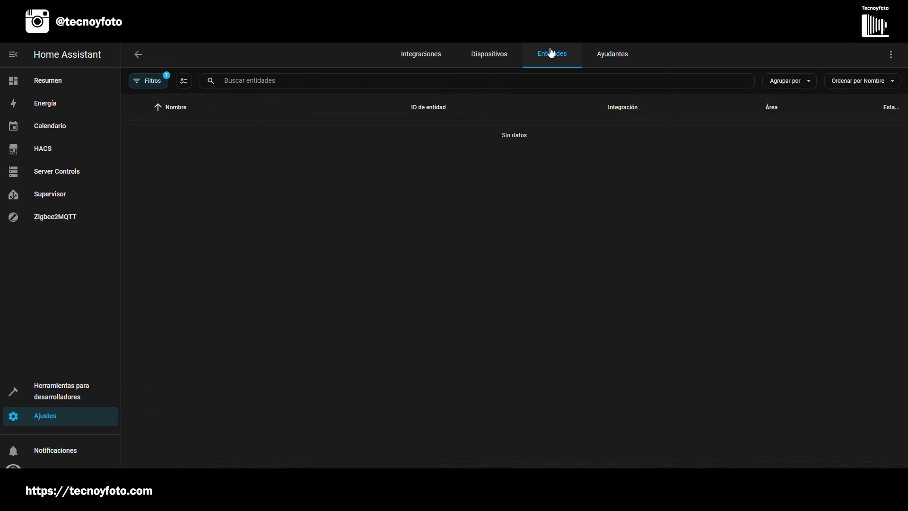
{"action": "left_click", "coordinate": [143, 83]}
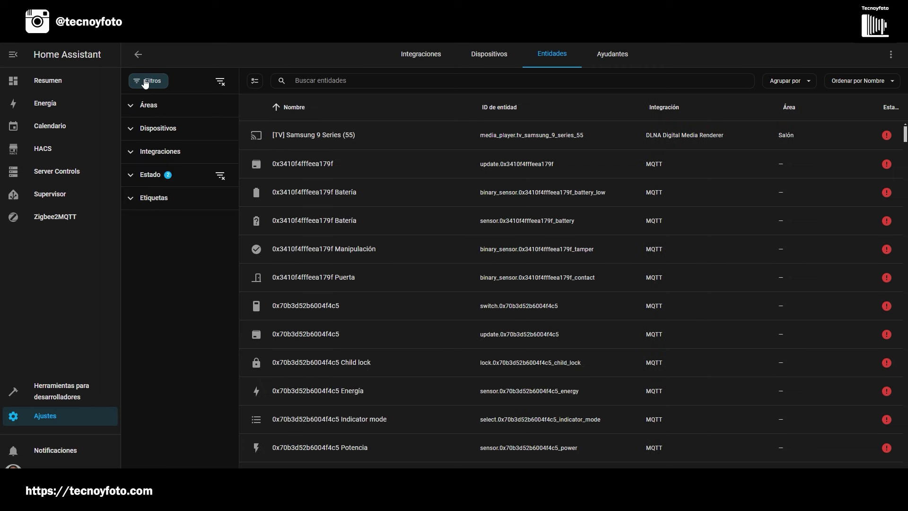
{"action": "left_click", "coordinate": [135, 178]}
{"action": "left_click", "coordinate": [135, 178]}
{"action": "left_click", "coordinate": [131, 202]}
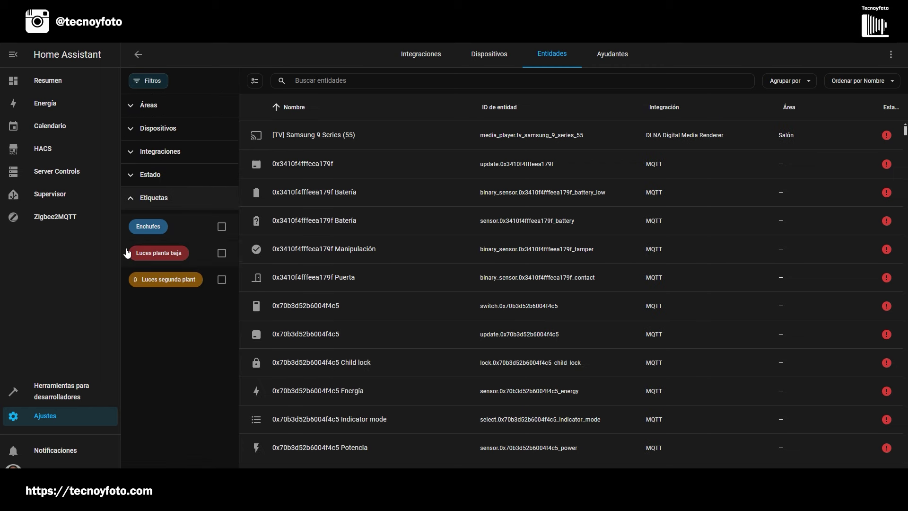
Step: Filter the entities one label at a time by Enchufes, Luces segunda plant and Luces planta baja to examine the labelled switches
{"action": "left_click", "coordinate": [221, 228]}
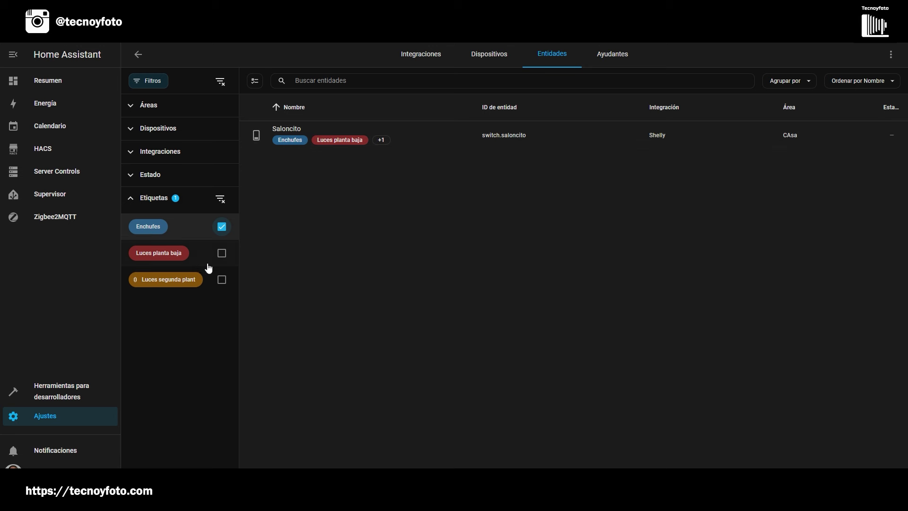
{"action": "left_click", "coordinate": [222, 227]}
{"action": "left_click", "coordinate": [222, 279]}
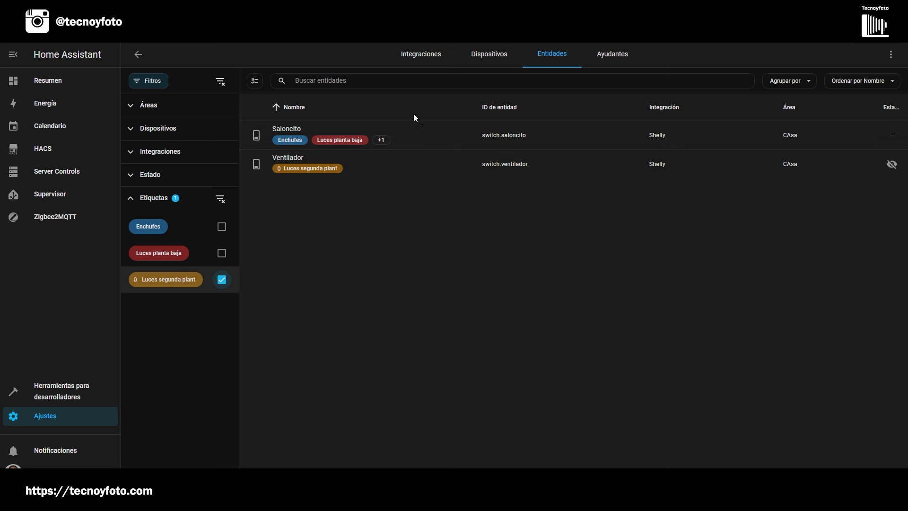
{"action": "mouse_move", "coordinate": [388, 149]}
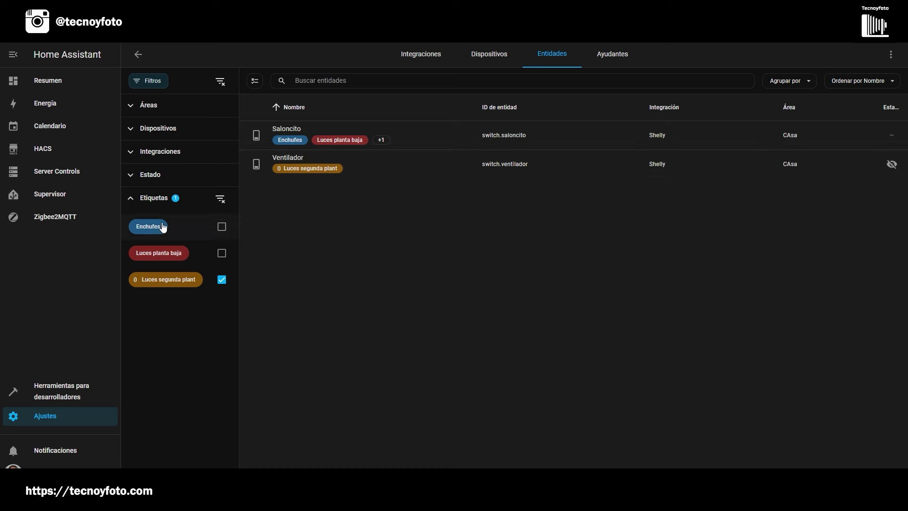
{"action": "left_click", "coordinate": [222, 279]}
{"action": "left_click", "coordinate": [222, 253]}
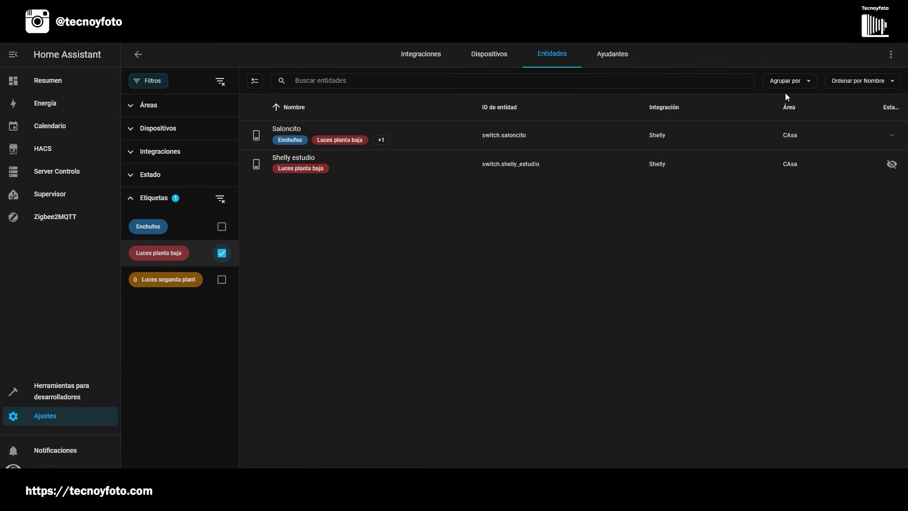
Step: Examine the grouping and sorting options available for the entity list
{"action": "left_click", "coordinate": [808, 82]}
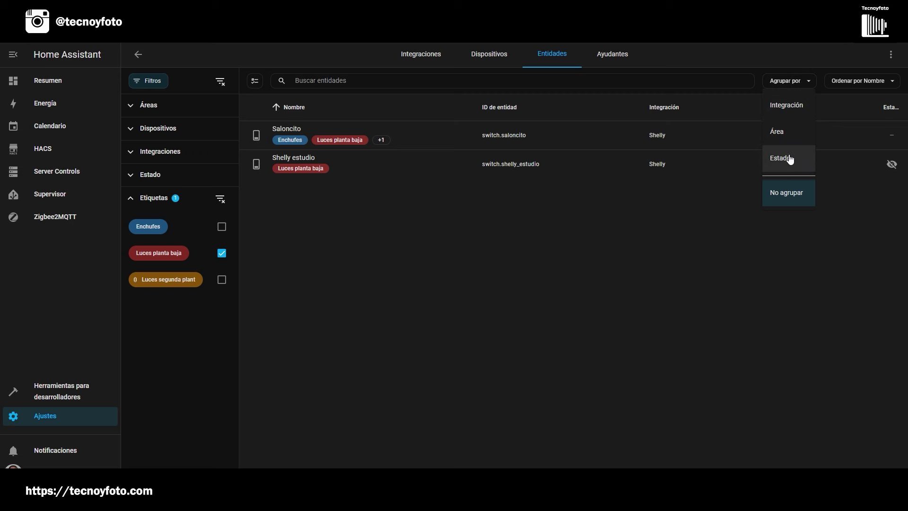
{"action": "left_click", "coordinate": [863, 85]}
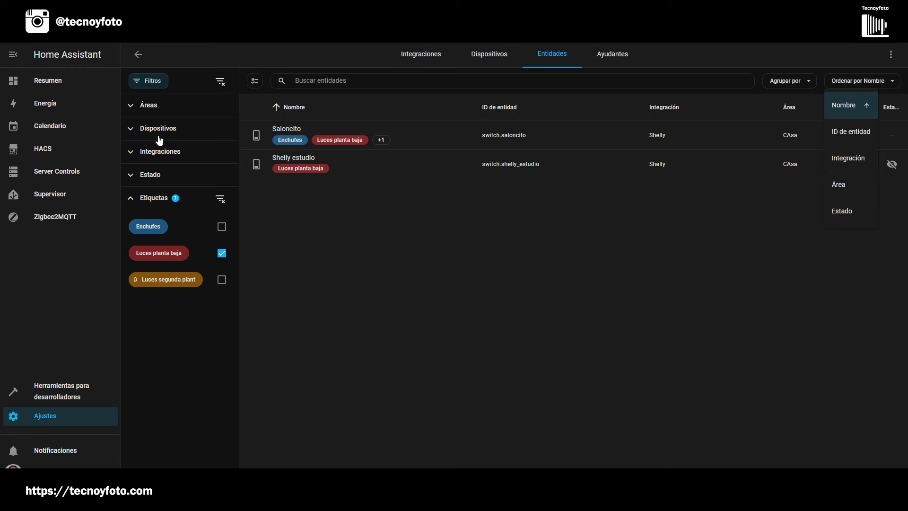
{"action": "left_click", "coordinate": [152, 89]}
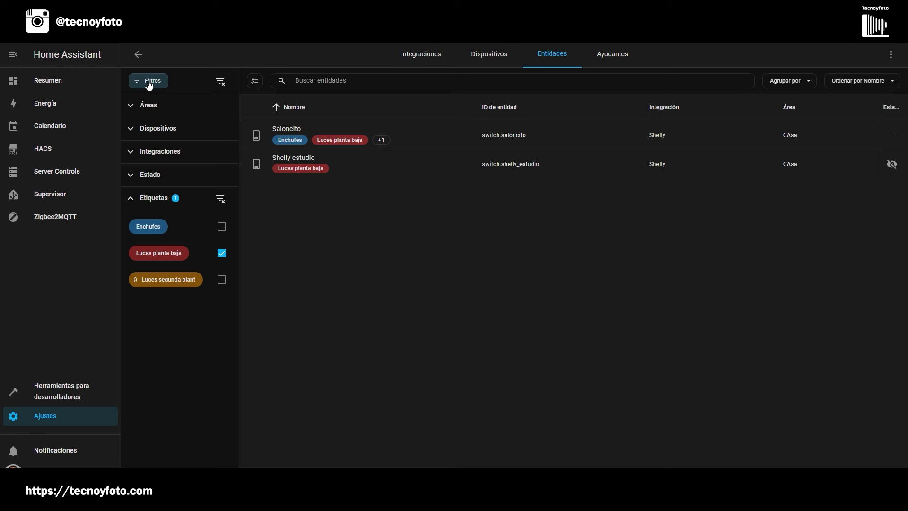
Step: Start a new dashboard of the type Mapa in the Paneles de control settings
{"action": "left_click", "coordinate": [45, 418]}
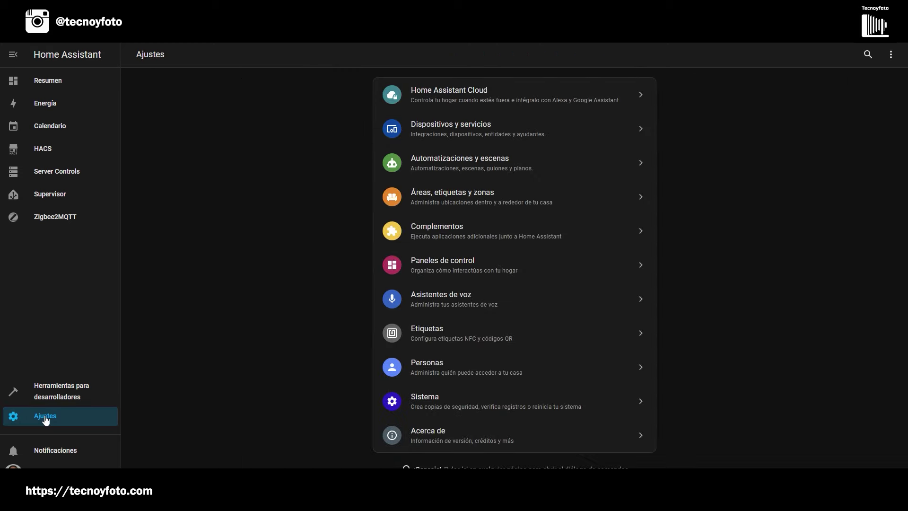
{"action": "left_click", "coordinate": [426, 264]}
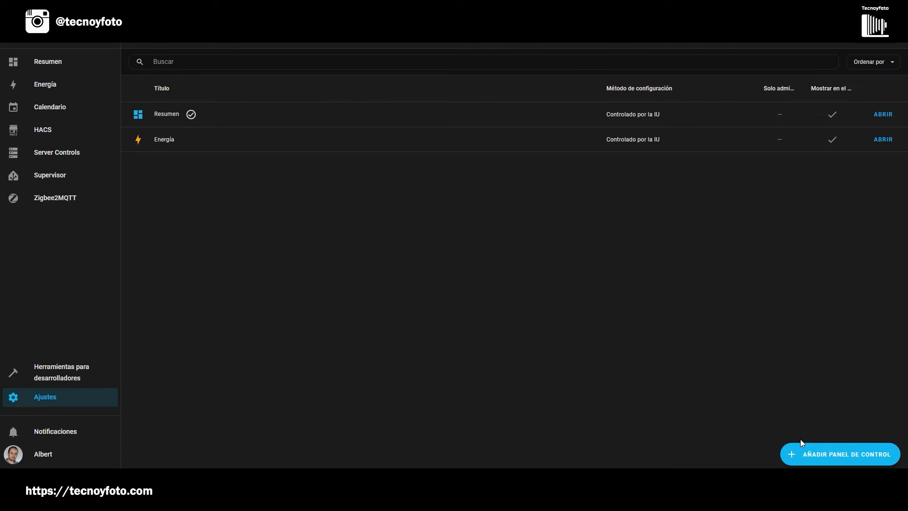
{"action": "left_click", "coordinate": [840, 454]}
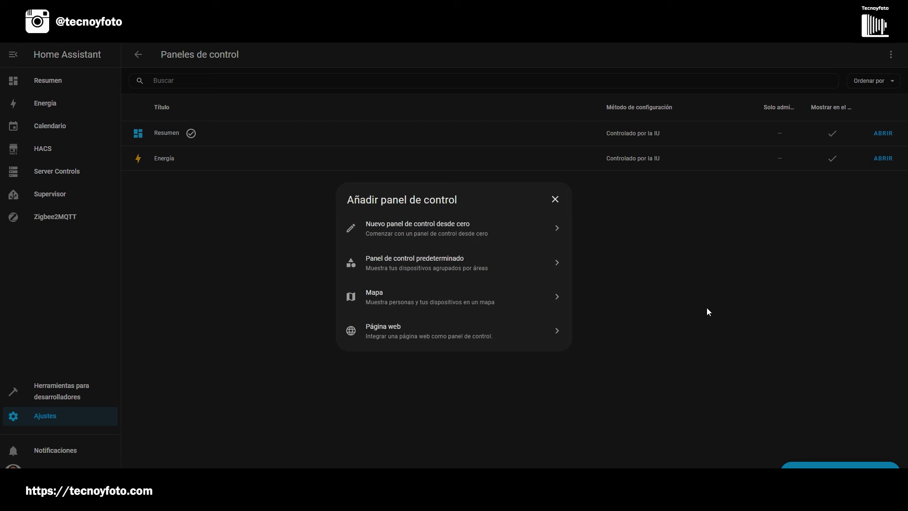
{"action": "left_click", "coordinate": [383, 297]}
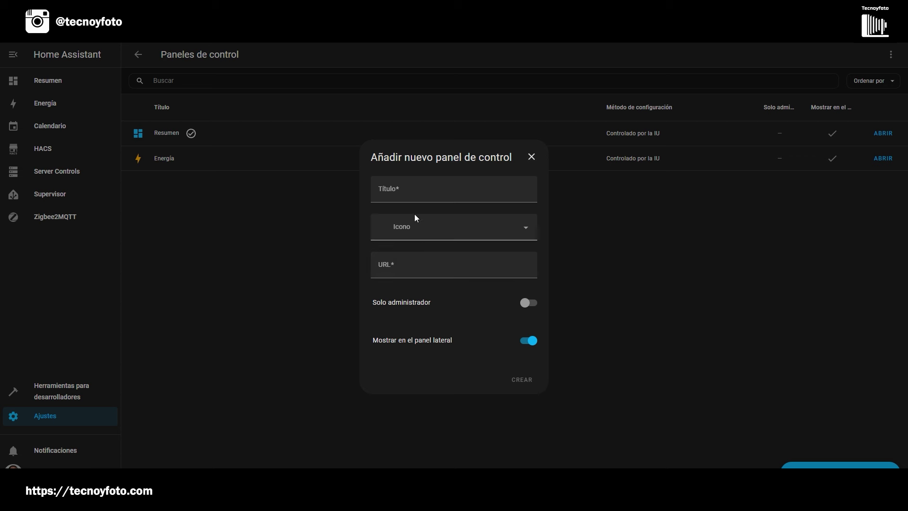
Step: Title the new map dashboard Mapas and give it the icon mdi:map
{"action": "left_click", "coordinate": [416, 191]}
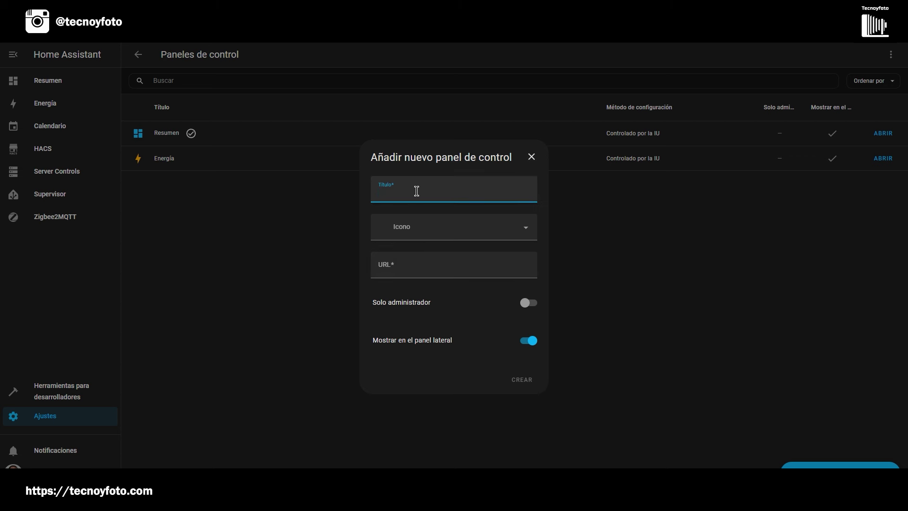
{"action": "type", "text": "Mapas"}
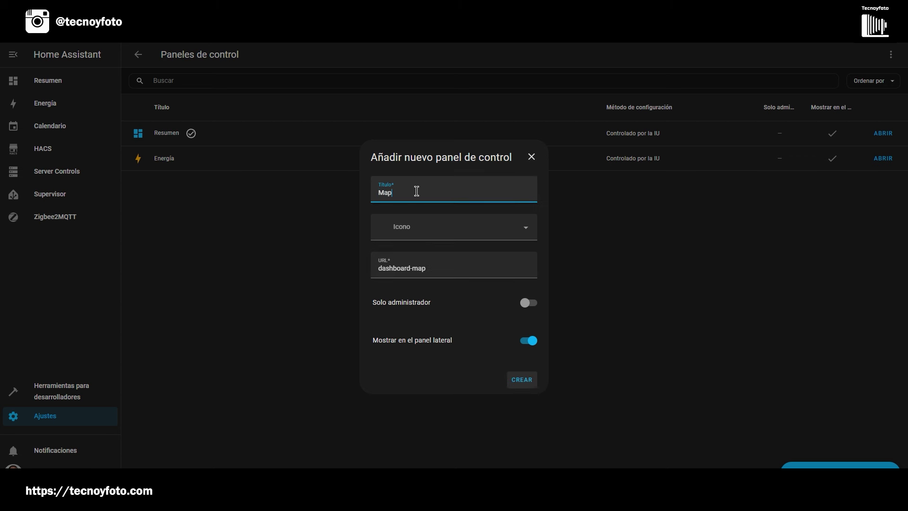
{"action": "left_click", "coordinate": [470, 229]}
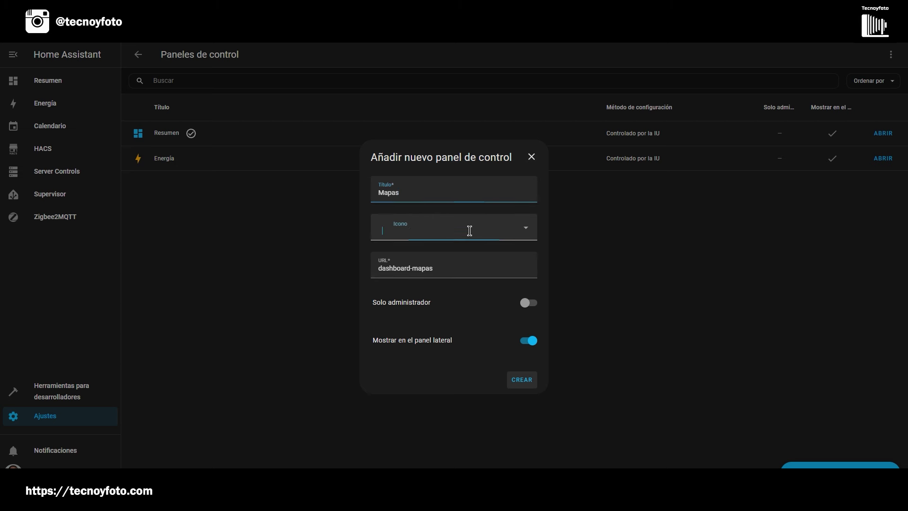
{"action": "type", "text": "map"}
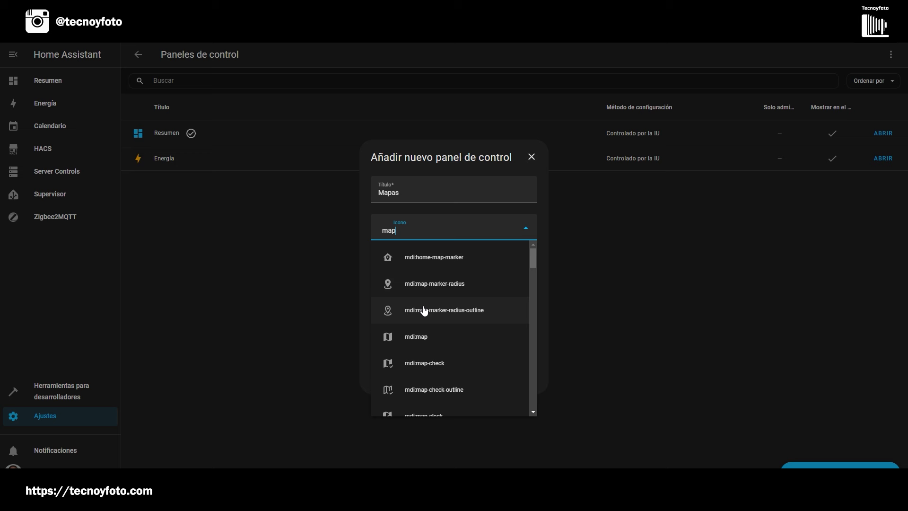
{"action": "left_click", "coordinate": [424, 339]}
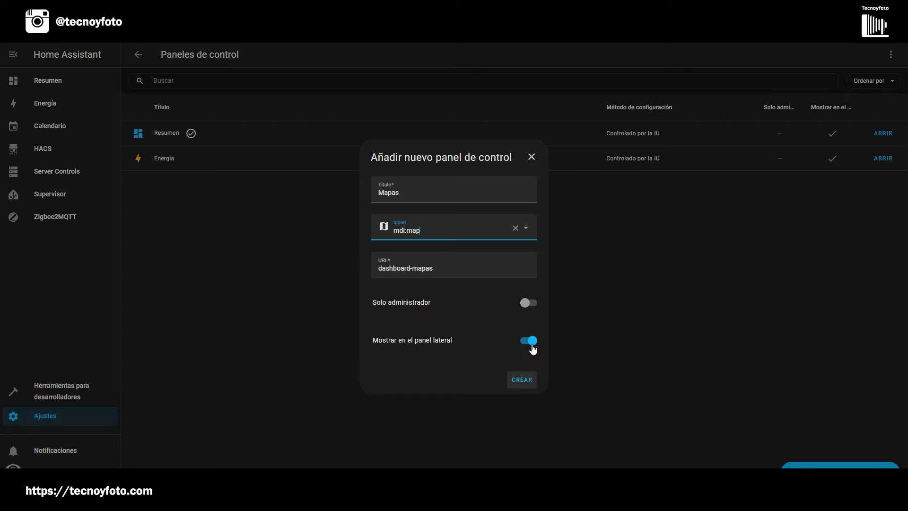
Step: Create the Mapas dashboard and take control of its layout without starting from an empty dashboard
{"action": "left_click", "coordinate": [530, 381]}
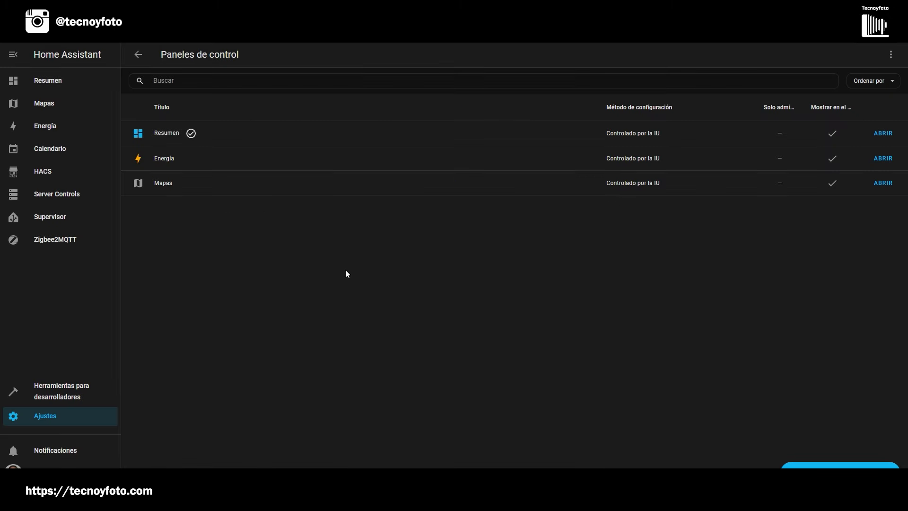
{"action": "left_click", "coordinate": [53, 108]}
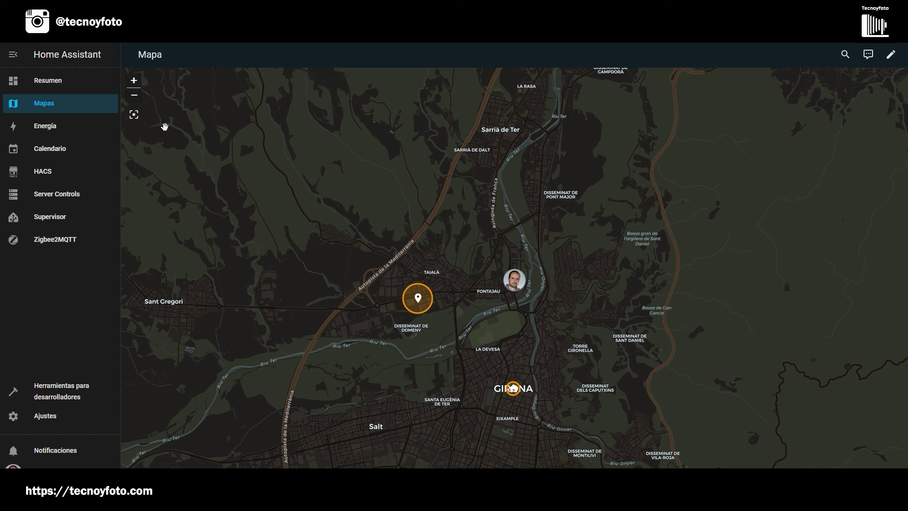
{"action": "left_click", "coordinate": [890, 55]}
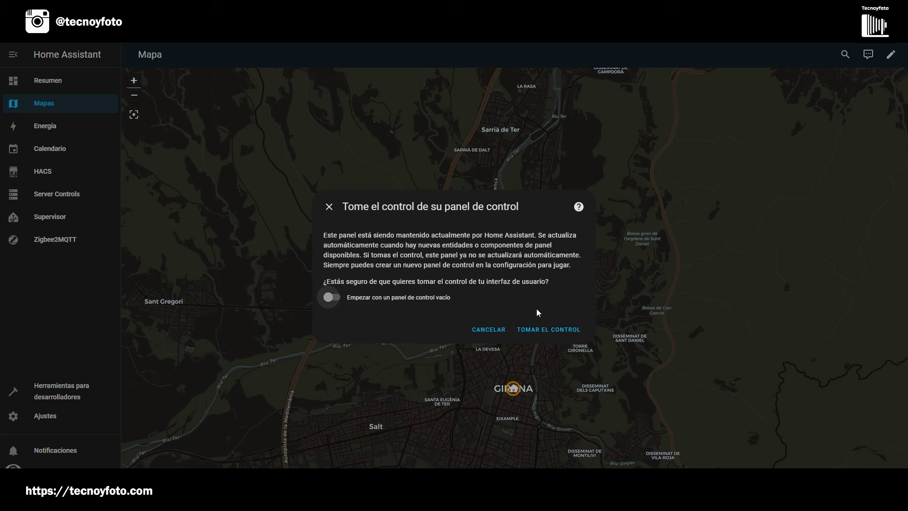
{"action": "left_click", "coordinate": [549, 329]}
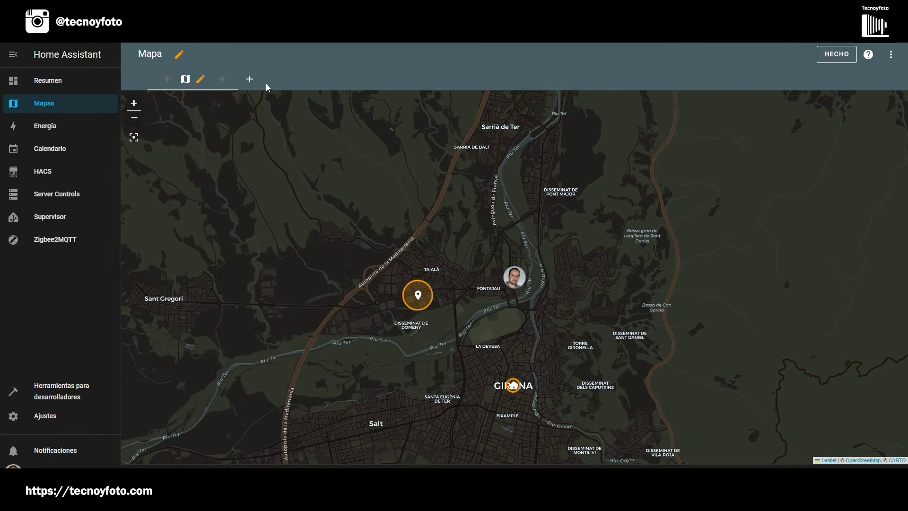
Step: Add a view to the map dashboard titled with the person's first name, with icon mdi:account-plus and type Panel (1 tarjeta)
{"action": "left_click", "coordinate": [250, 80]}
{"action": "left_click", "coordinate": [364, 140]}
{"action": "type", "text": "A"}
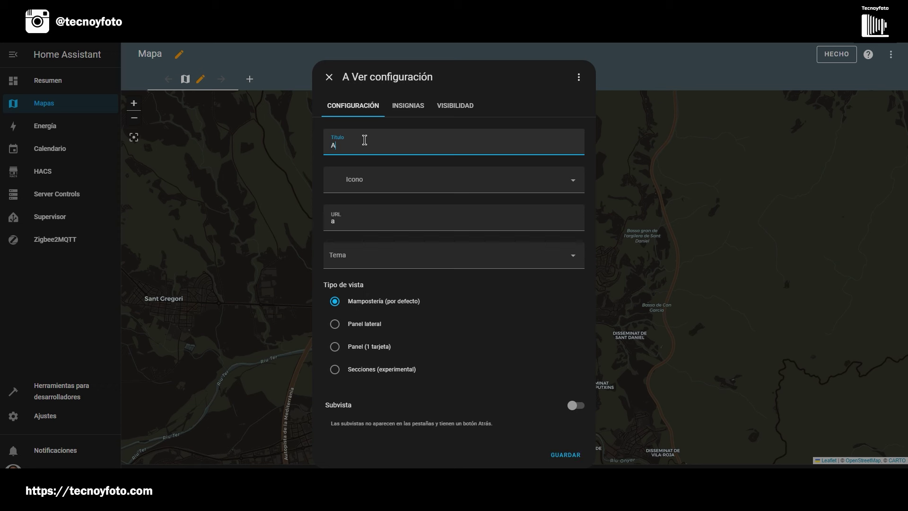
{"action": "type", "text": "lbert"}
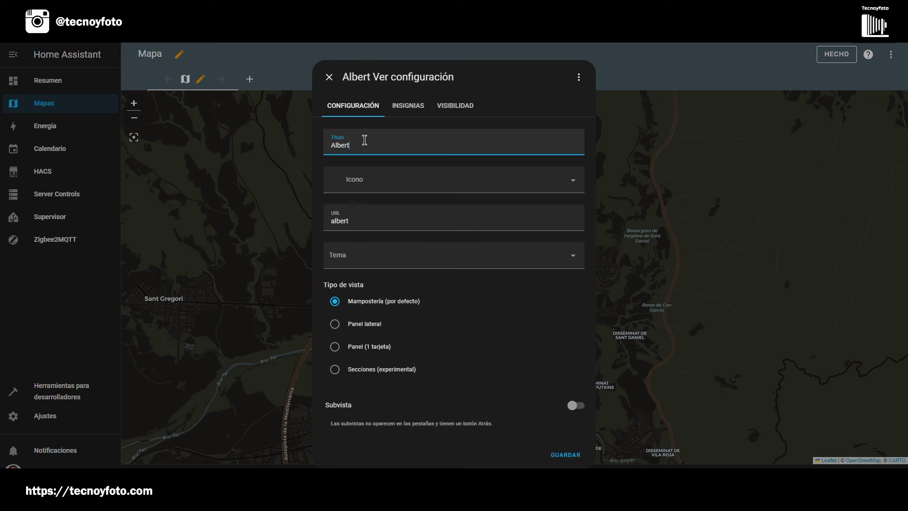
{"action": "left_click", "coordinate": [418, 185]}
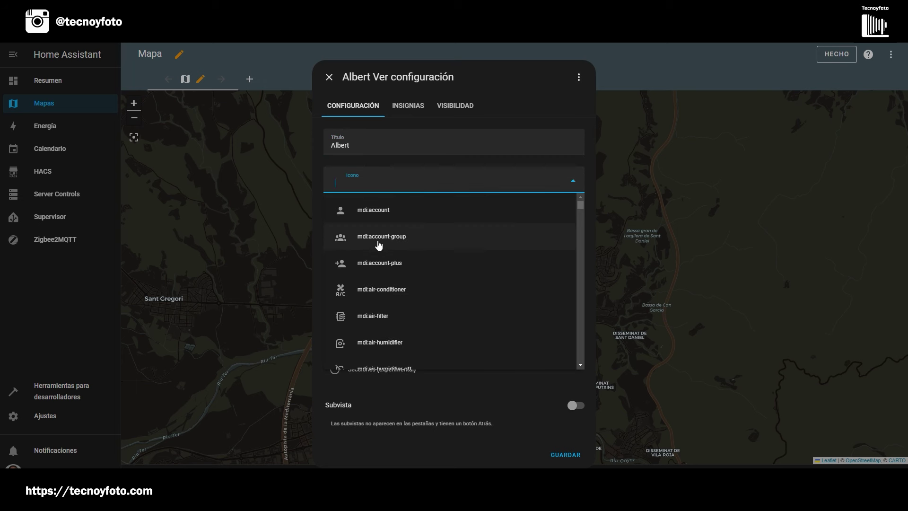
{"action": "left_click", "coordinate": [371, 264]}
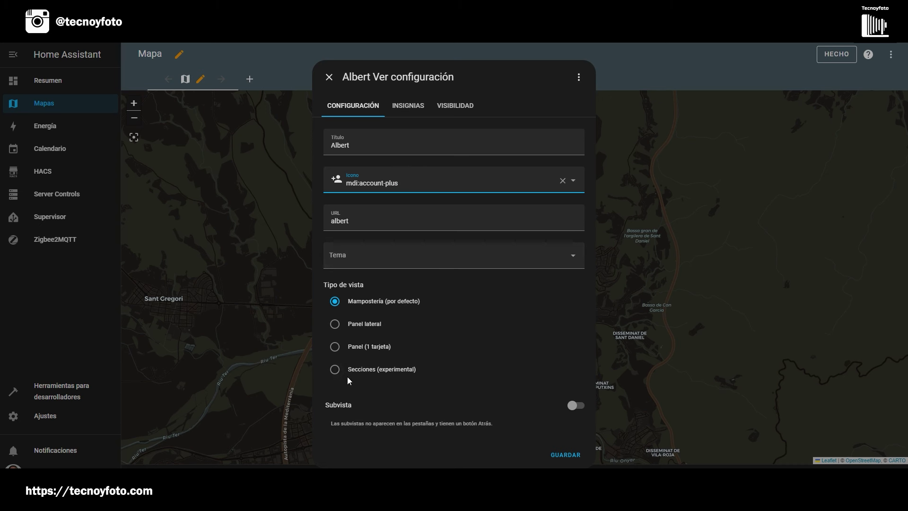
{"action": "left_click", "coordinate": [335, 347]}
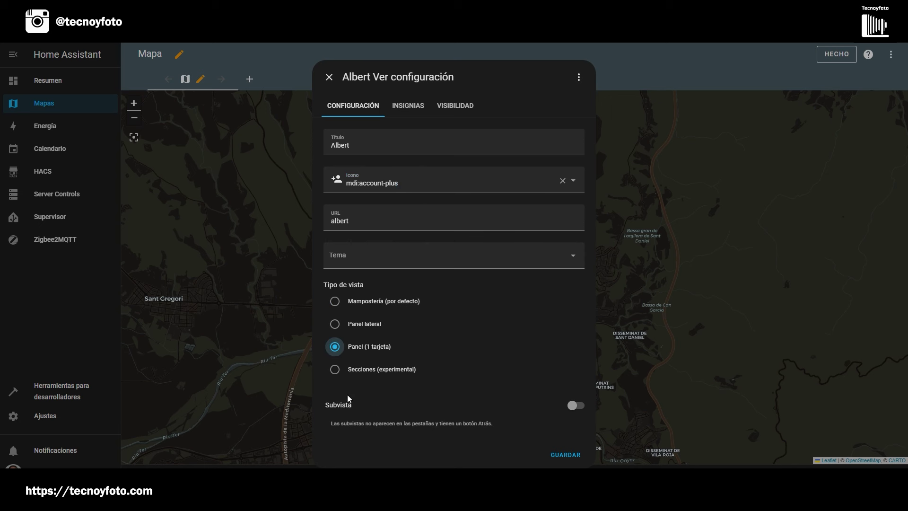
{"action": "left_click", "coordinate": [567, 455]}
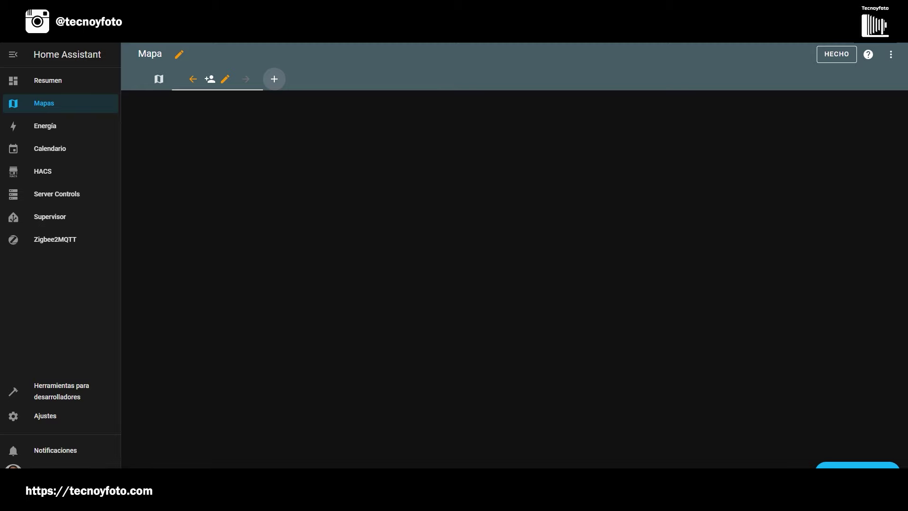
Step: Start adding a card to the new empty view and locate the Mapa card type
{"action": "left_click", "coordinate": [852, 466]}
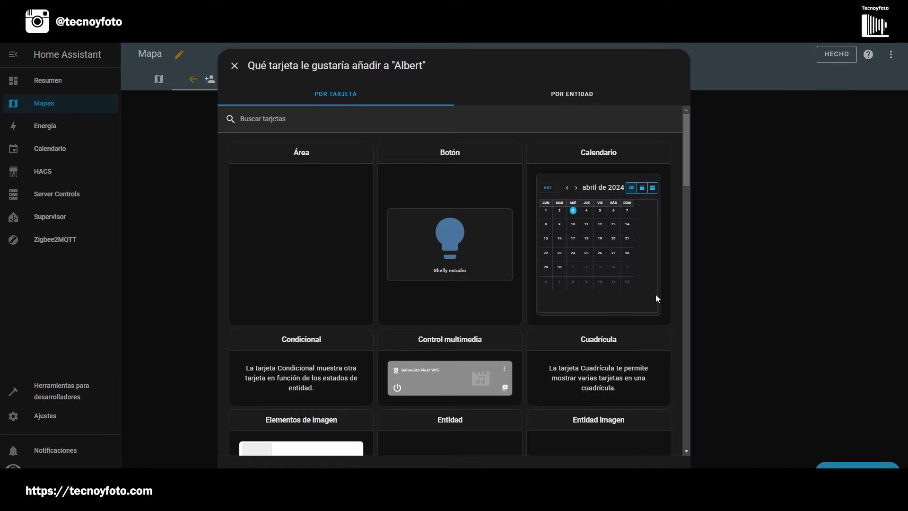
{"action": "scroll", "coordinate": [656, 294], "scroll_direction": "down", "scroll_amount": 15}
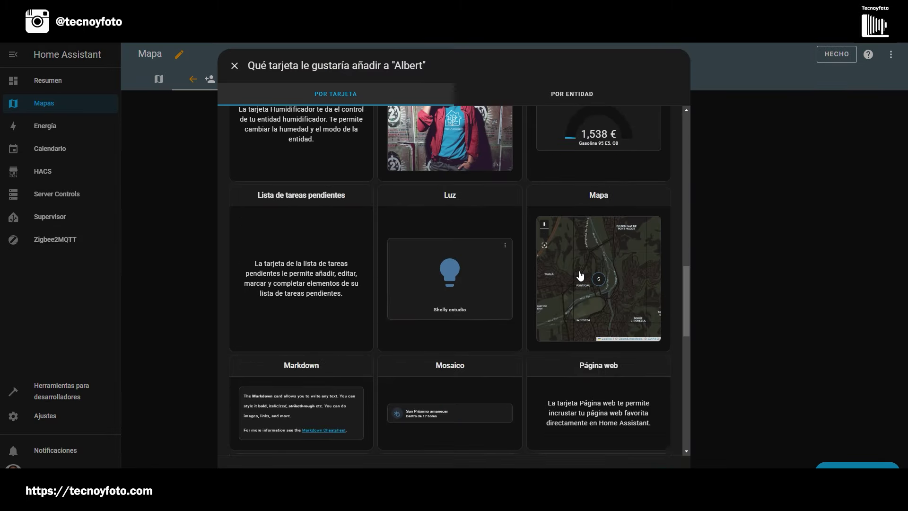